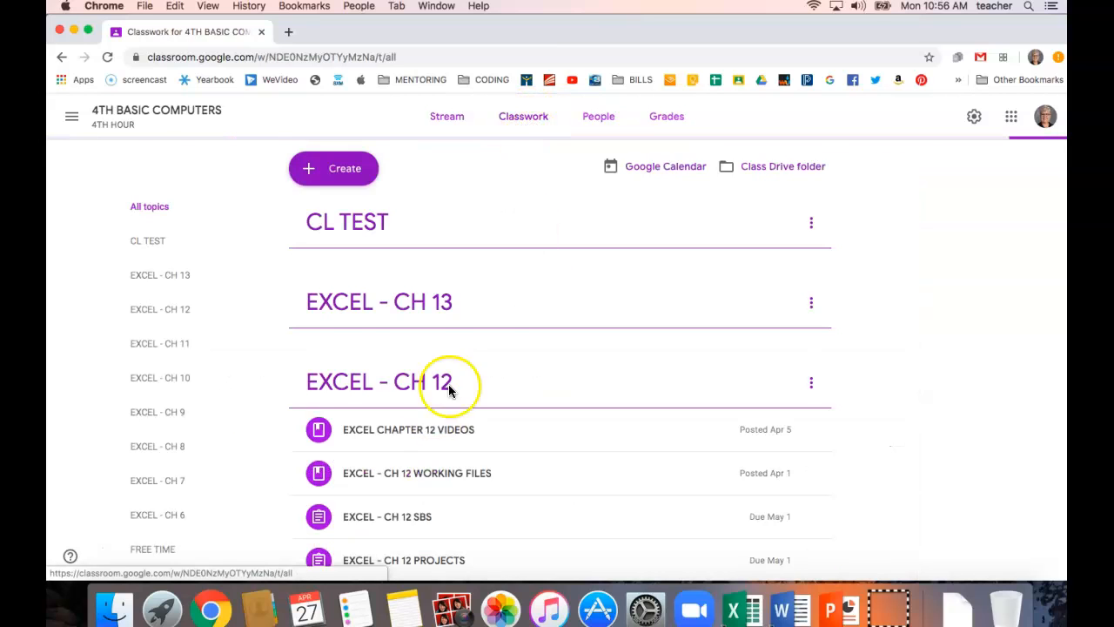
Find the EXCEL - CH 12 WORKING FILES material in the classwork and expand it to show its attachments.
{"action": "left_click", "coordinate": [441, 447]}
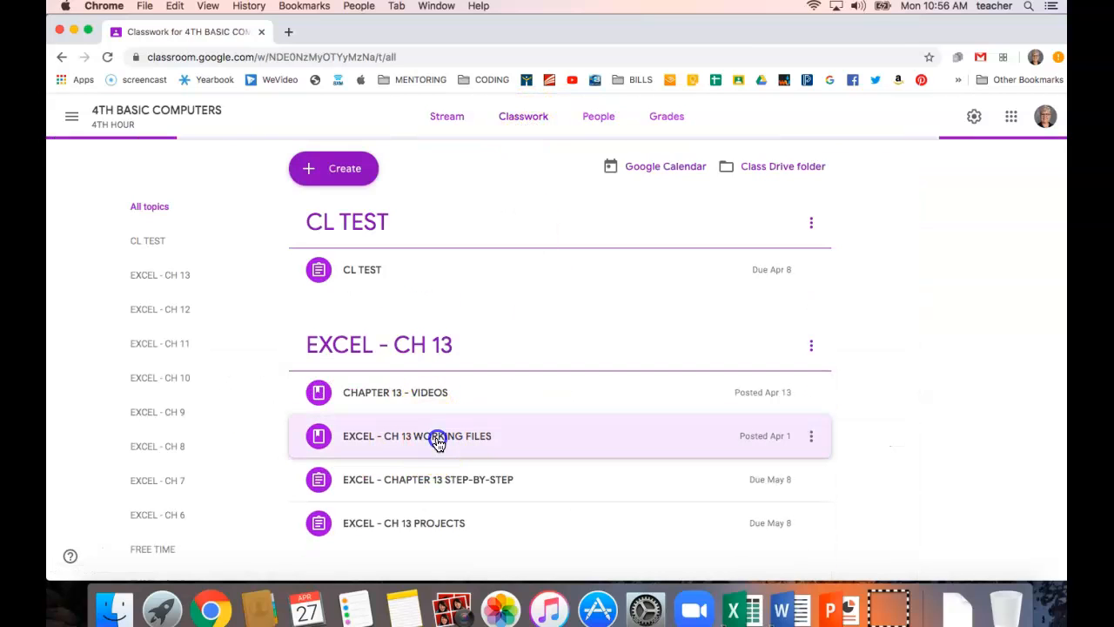
{"action": "left_click", "coordinate": [440, 450]}
{"action": "scroll", "coordinate": [441, 454], "scroll_direction": "down", "scroll_amount": 5}
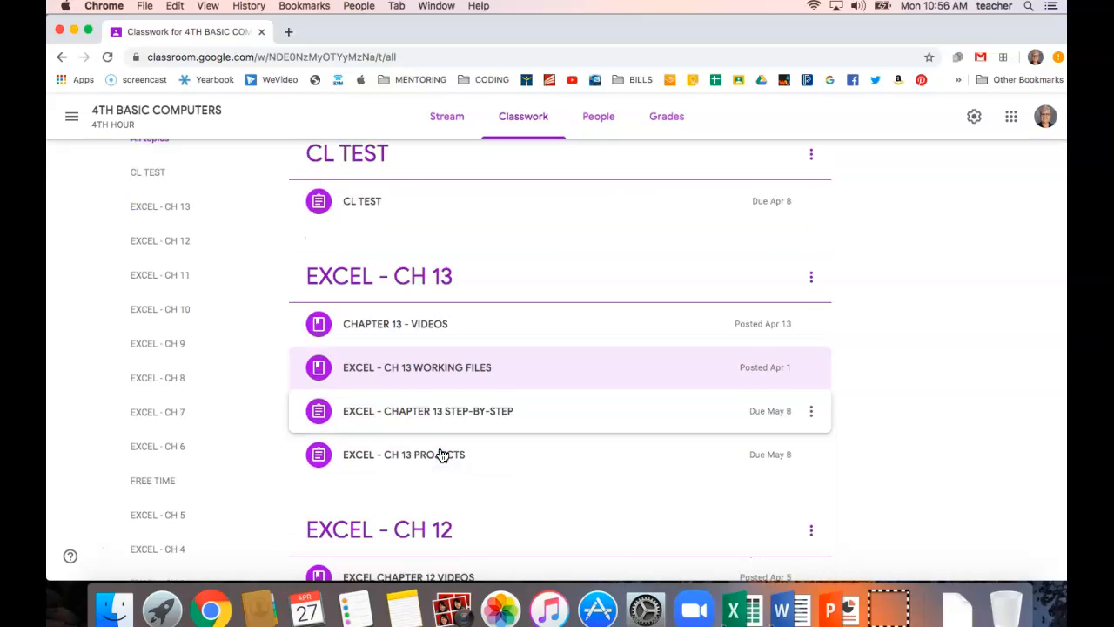
{"action": "left_click", "coordinate": [445, 399]}
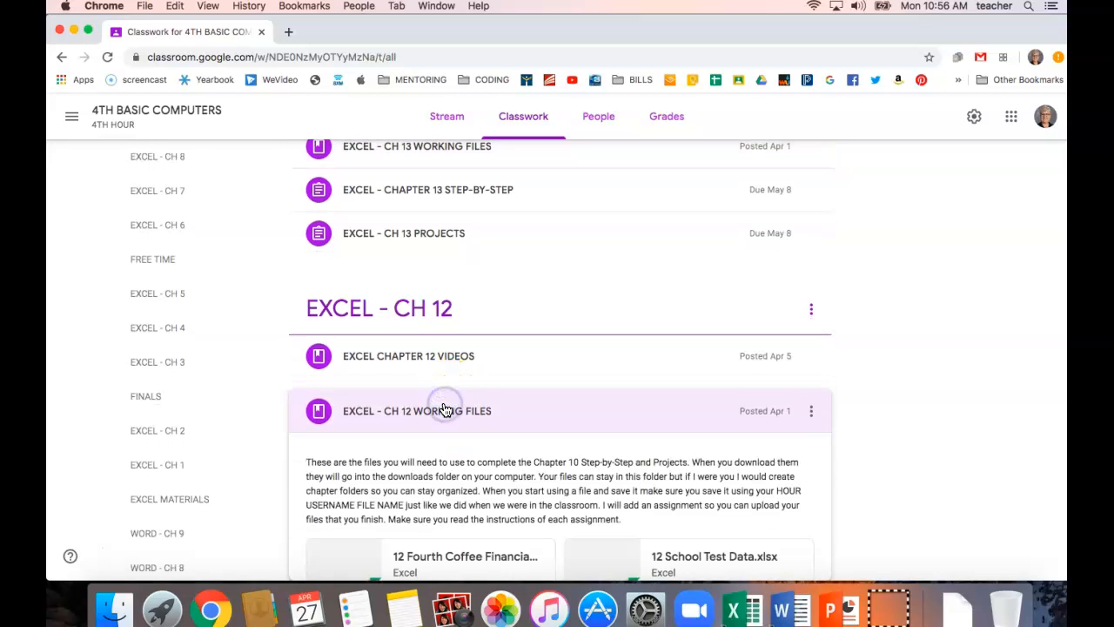
{"action": "scroll", "coordinate": [443, 410], "scroll_direction": "down", "scroll_amount": 3}
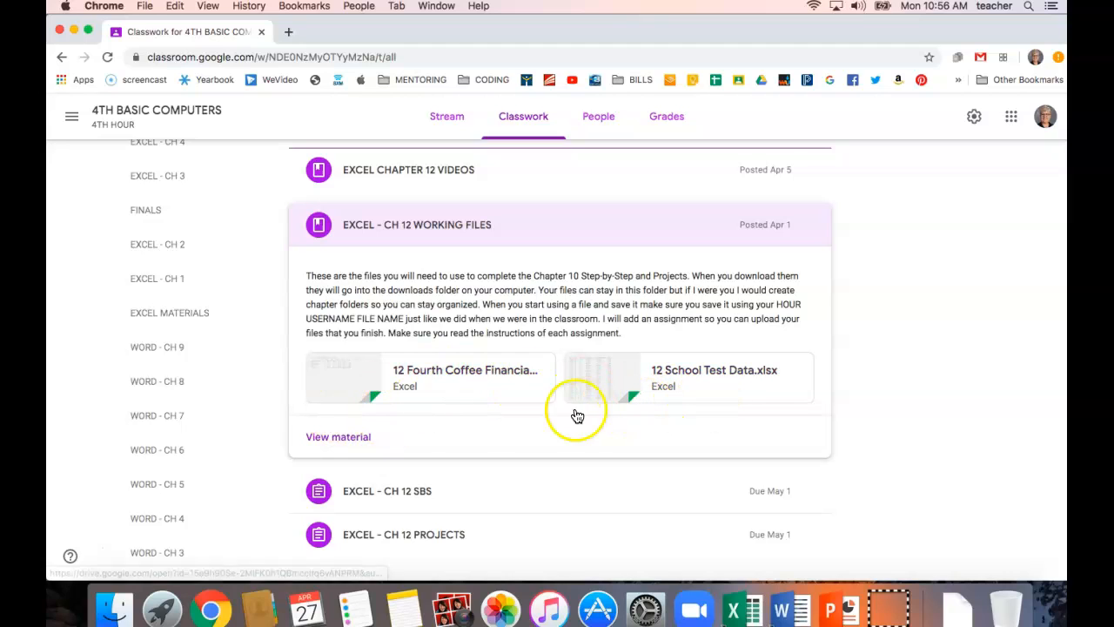
Open the attached 12 Fourth Coffee Financial History.xlsx in its own browser tab and download it.
{"action": "left_click", "coordinate": [435, 380]}
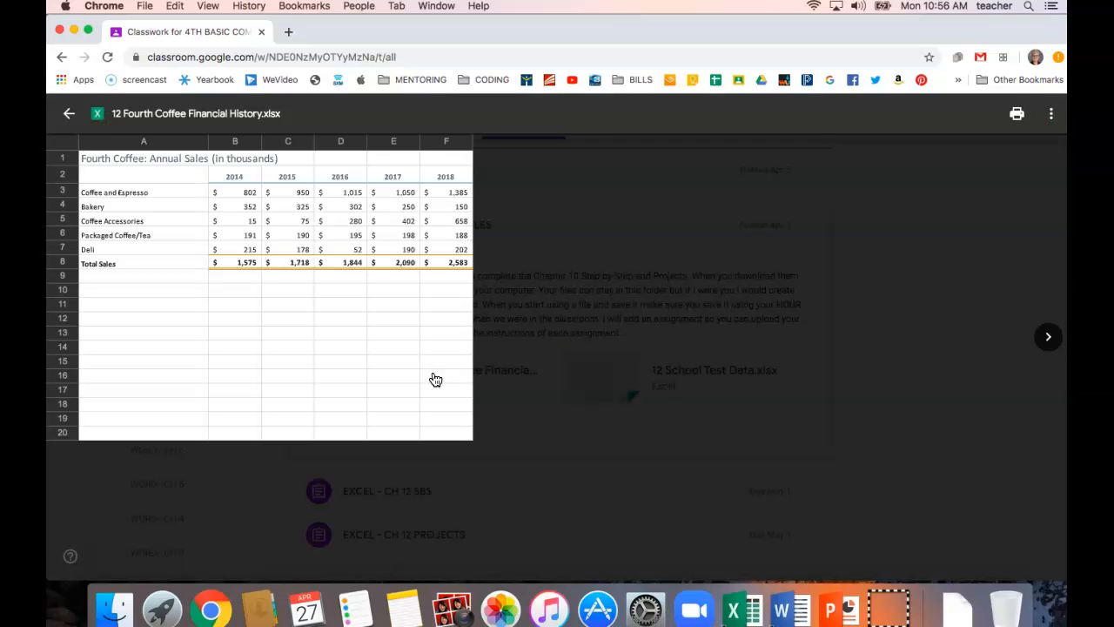
{"action": "left_click", "coordinate": [1052, 121]}
{"action": "left_click", "coordinate": [957, 186]}
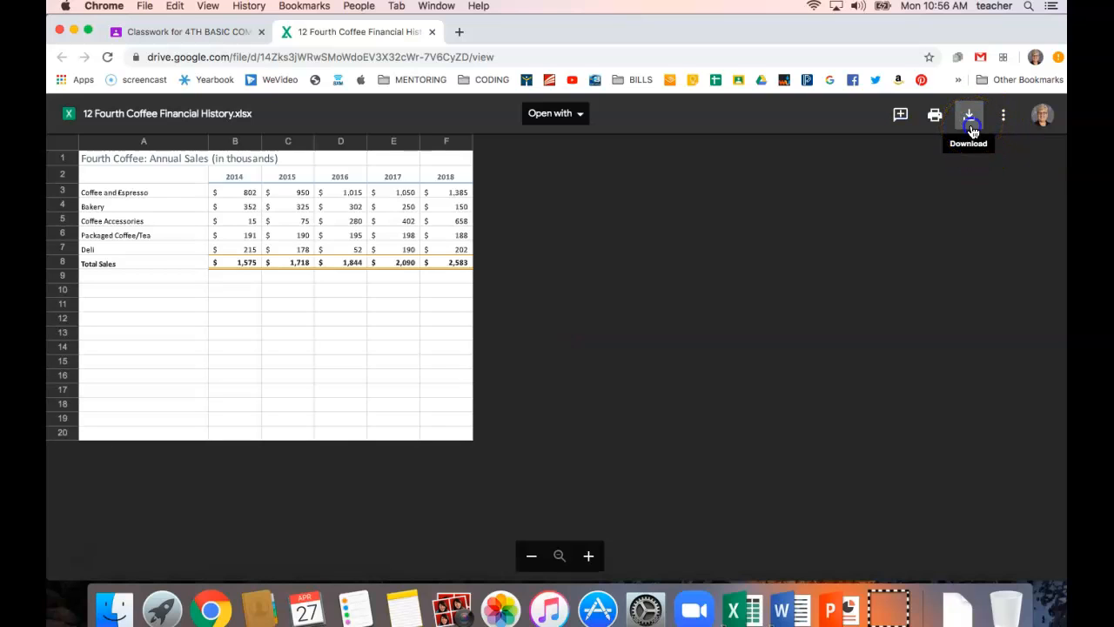
{"action": "left_click", "coordinate": [970, 116]}
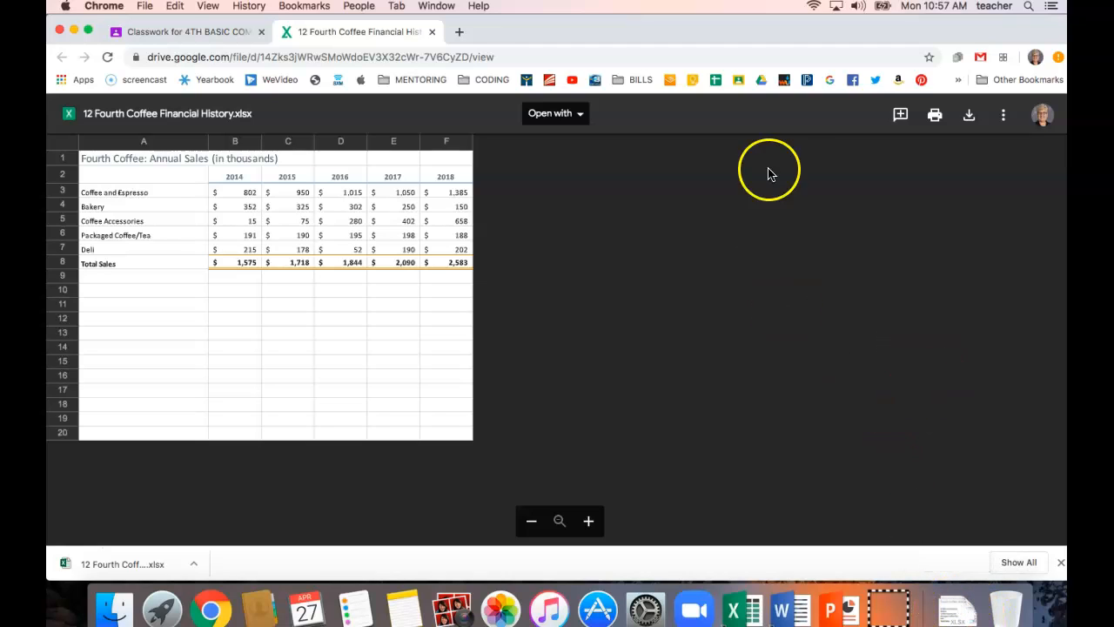
Minimize the browser, locate the downloaded 12 Fourth Coffee Financial History.xlsx in the Downloads folder, and close that folder.
{"action": "left_click", "coordinate": [74, 30]}
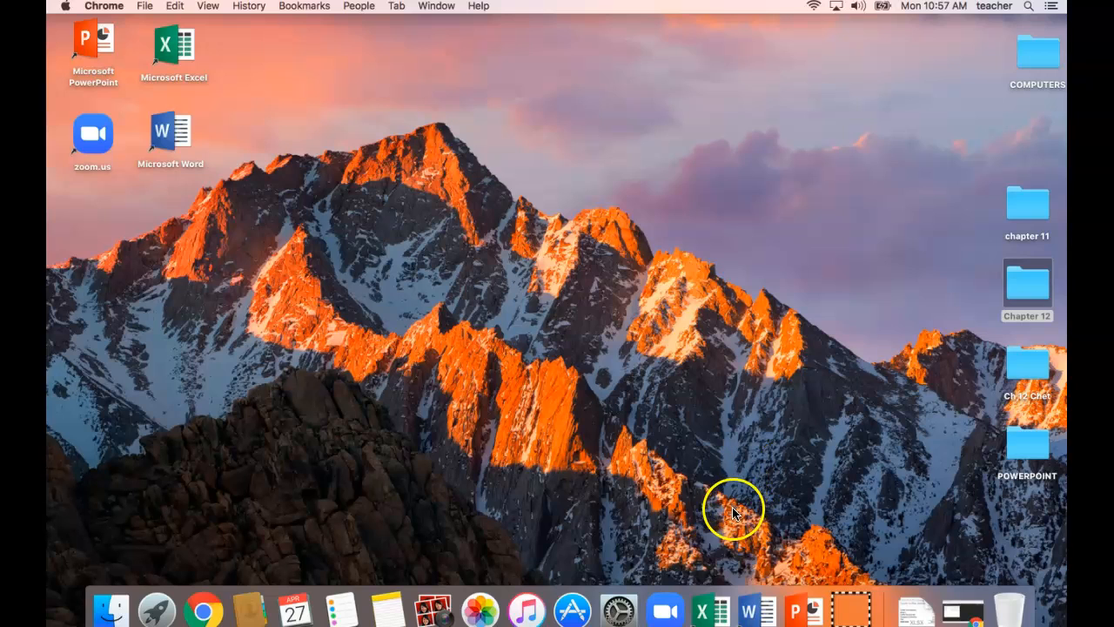
{"action": "left_click", "coordinate": [348, 226]}
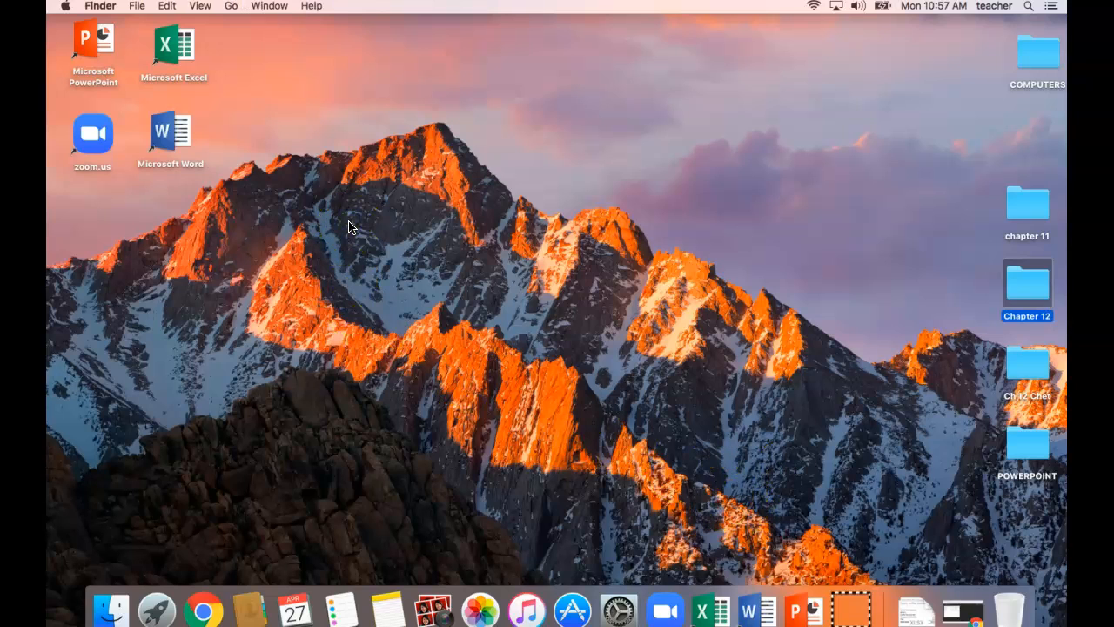
{"action": "left_click", "coordinate": [232, 7]}
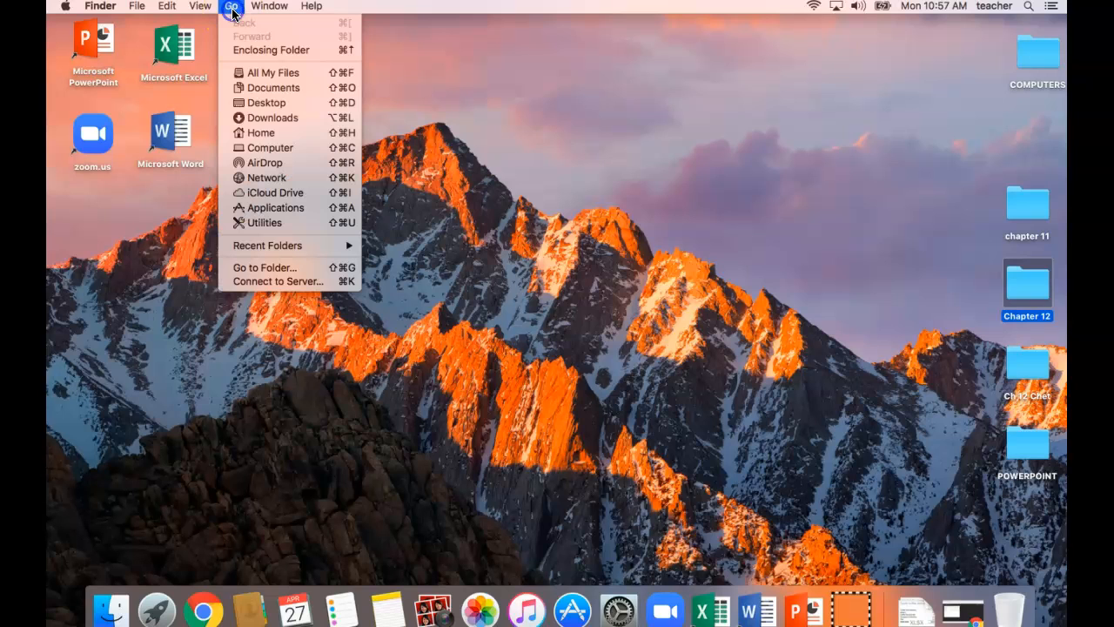
{"action": "left_click", "coordinate": [273, 117]}
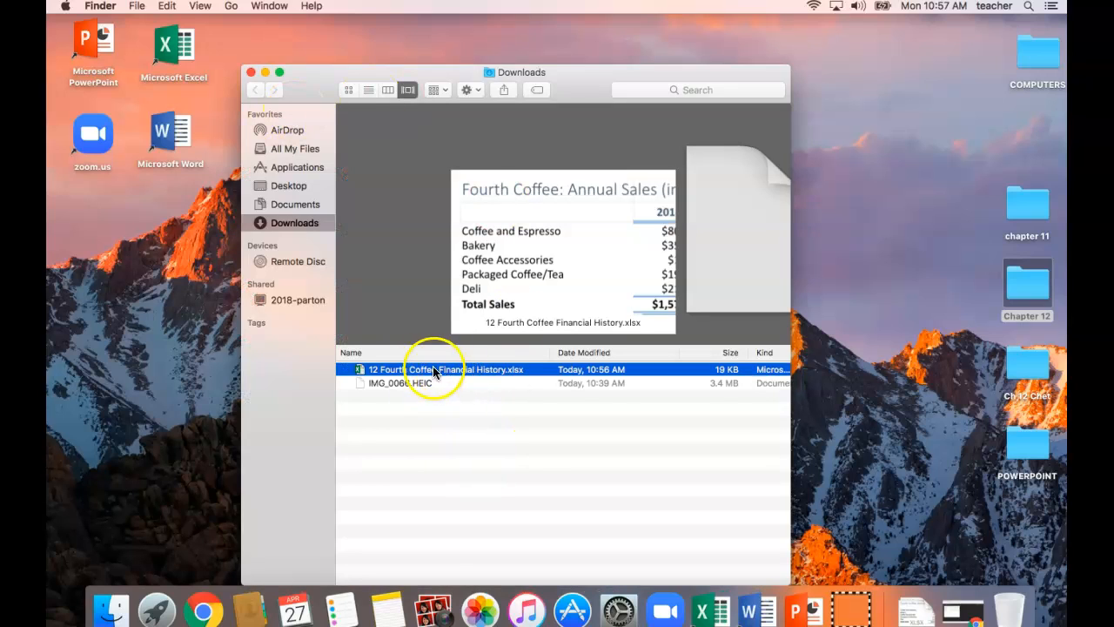
{"action": "left_click_drag", "start_coordinate": [544, 386], "coordinate": [1026, 289]}
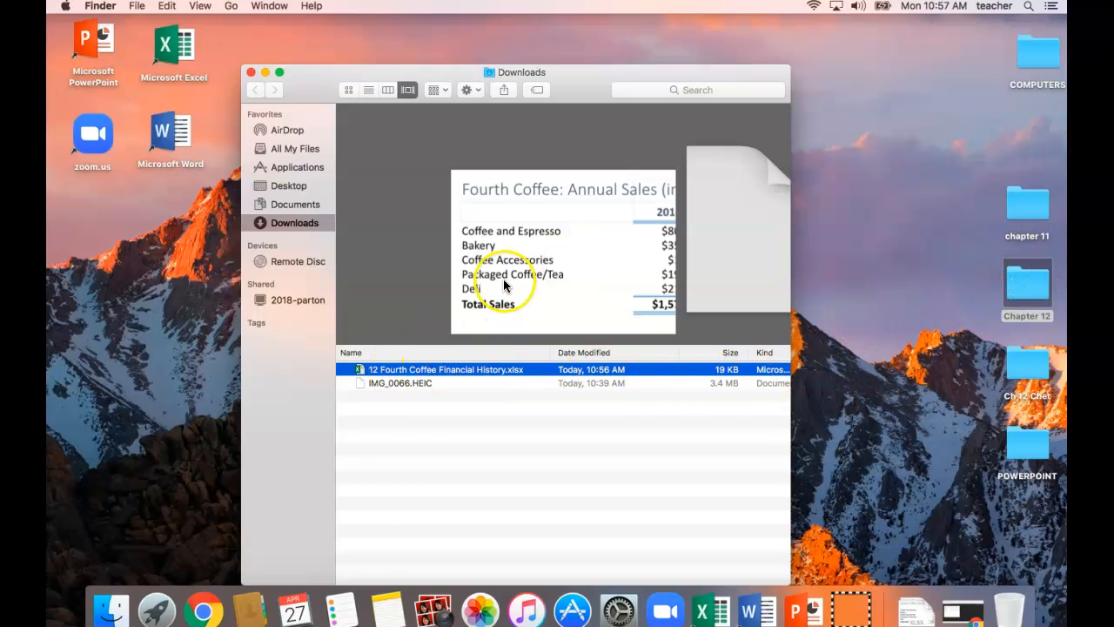
{"action": "left_click", "coordinate": [251, 75]}
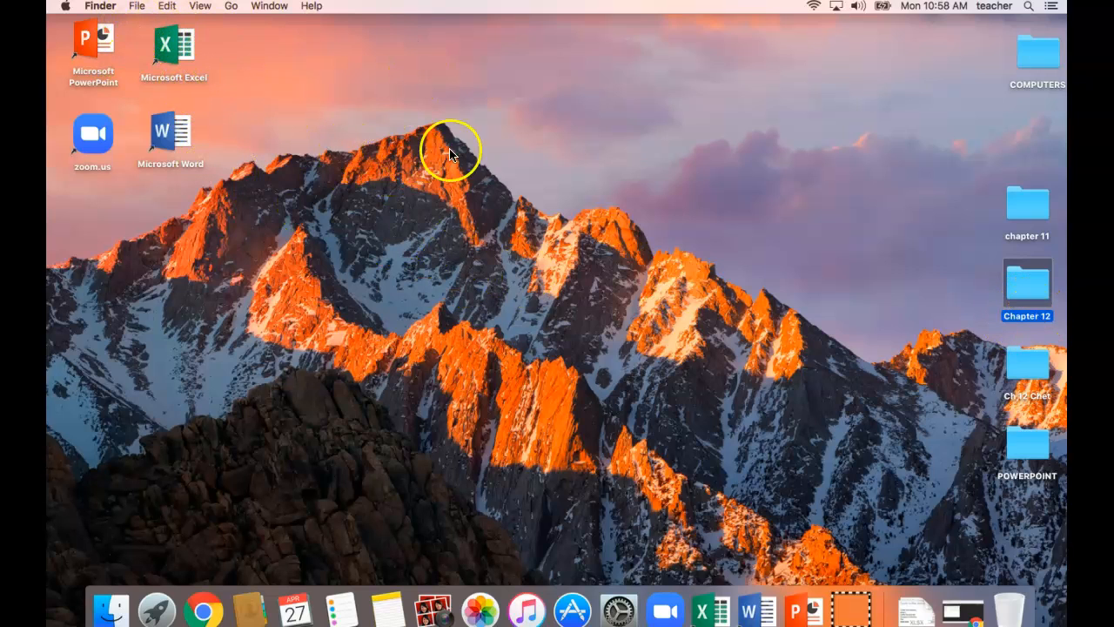
Open 12 Fourth Coffee Financial History.xlsx from the desktop's Chapter 12 folder in Excel and enlarge its window to fill the screen.
{"action": "double_click", "coordinate": [1030, 284]}
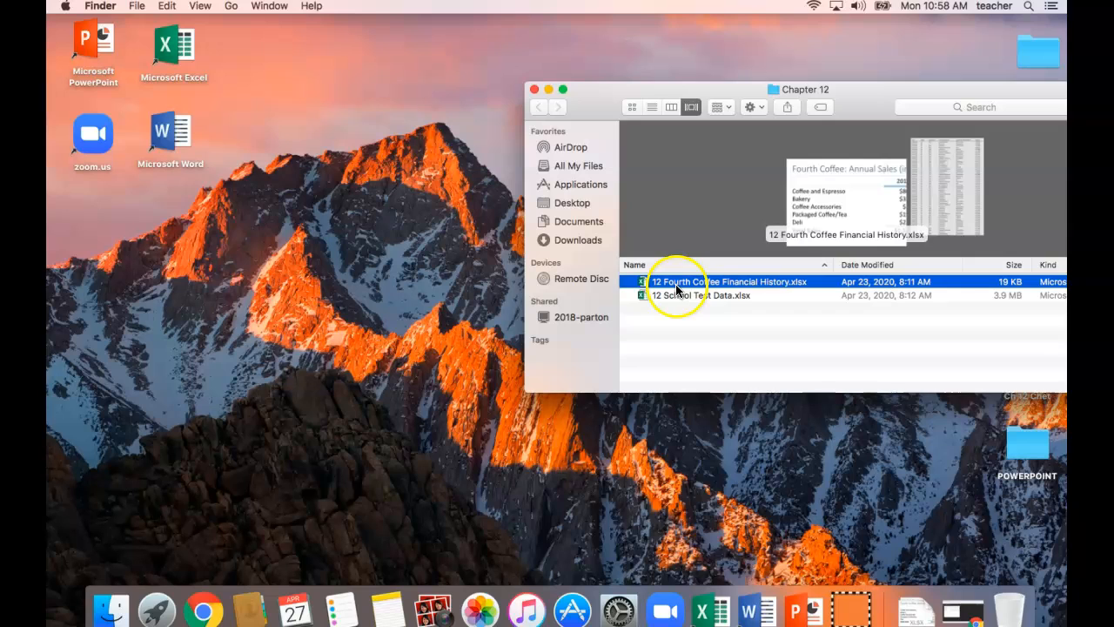
{"action": "double_click", "coordinate": [735, 285]}
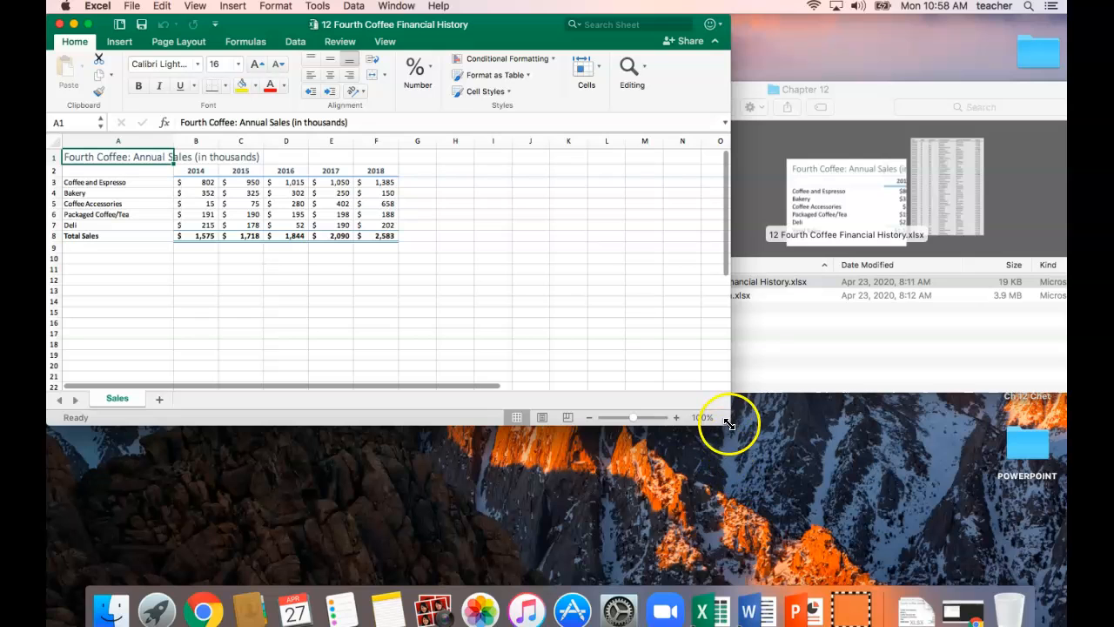
{"action": "left_click_drag", "start_coordinate": [729, 424], "coordinate": [1068, 588]}
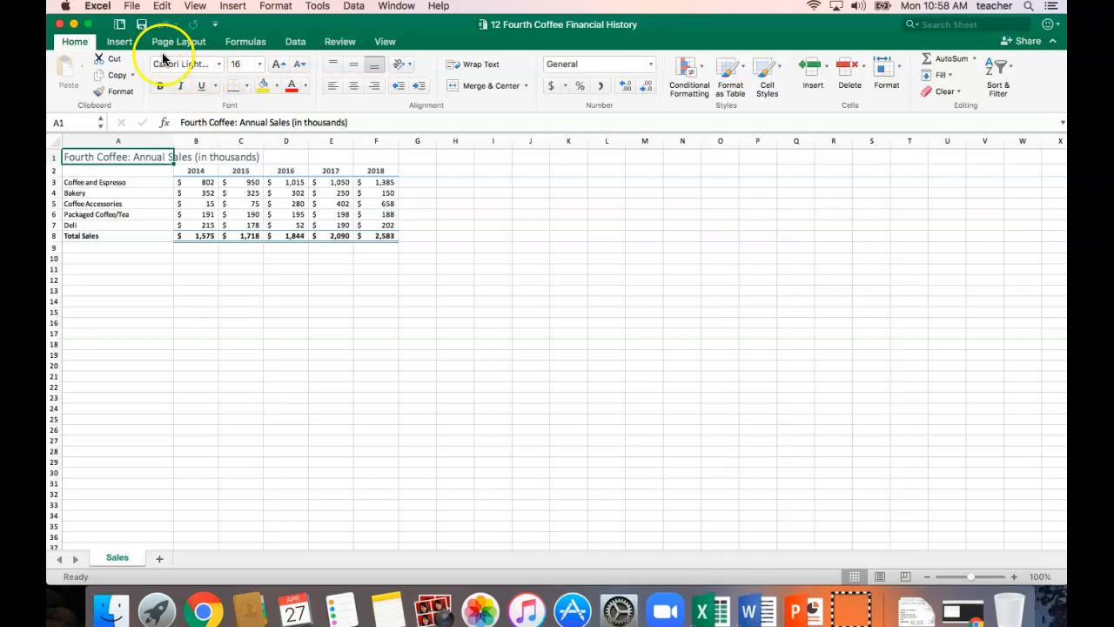
{"action": "left_click", "coordinate": [131, 7]}
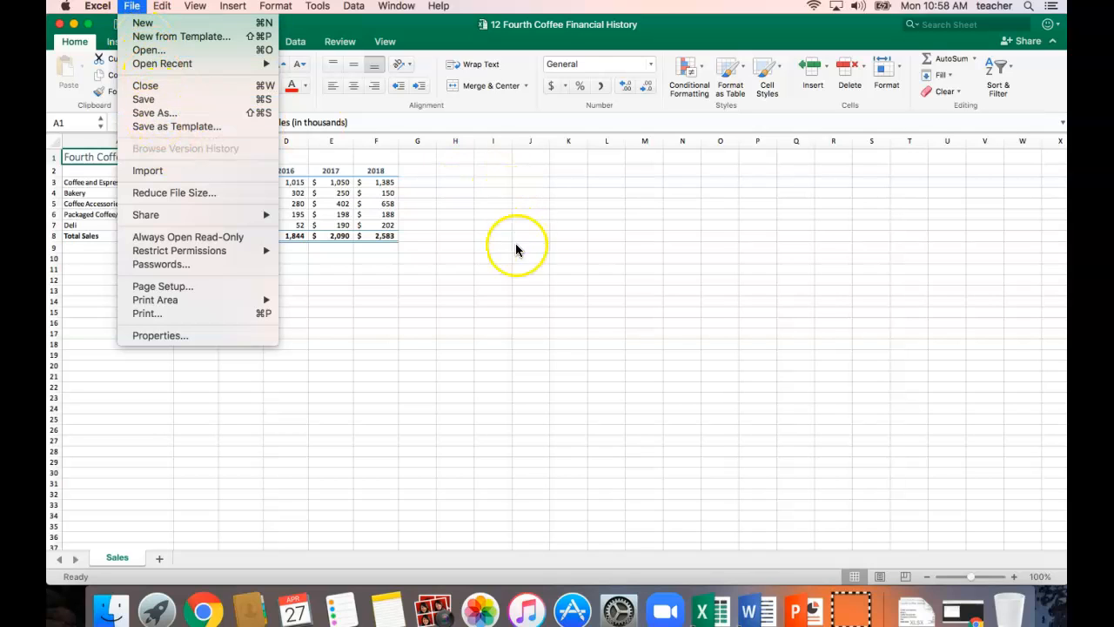
{"action": "left_click", "coordinate": [479, 343]}
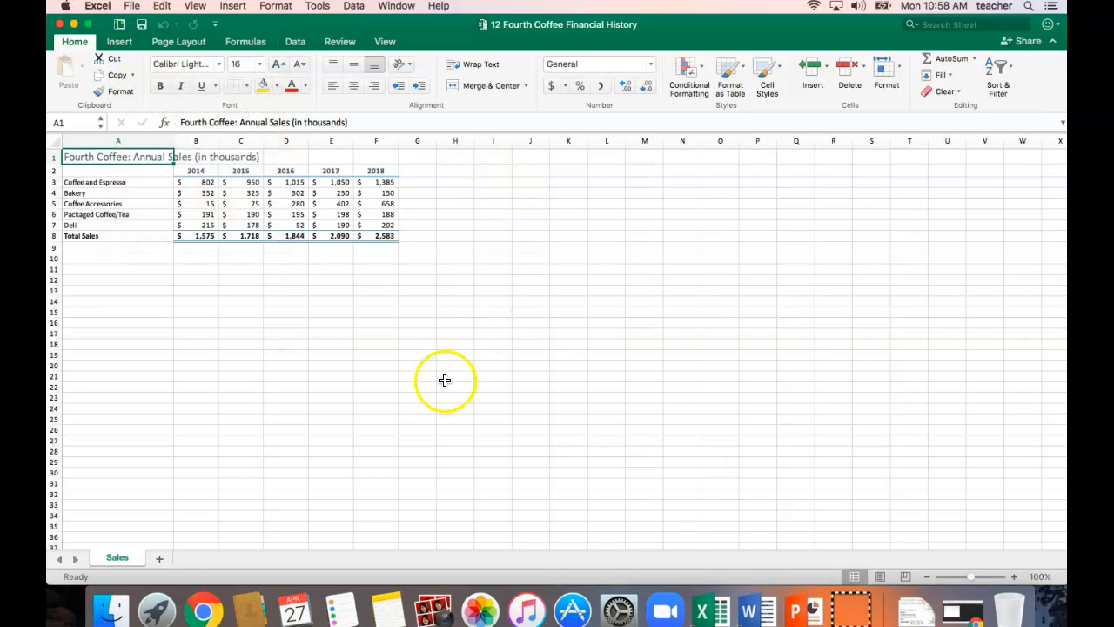
{"action": "left_click", "coordinate": [75, 555]}
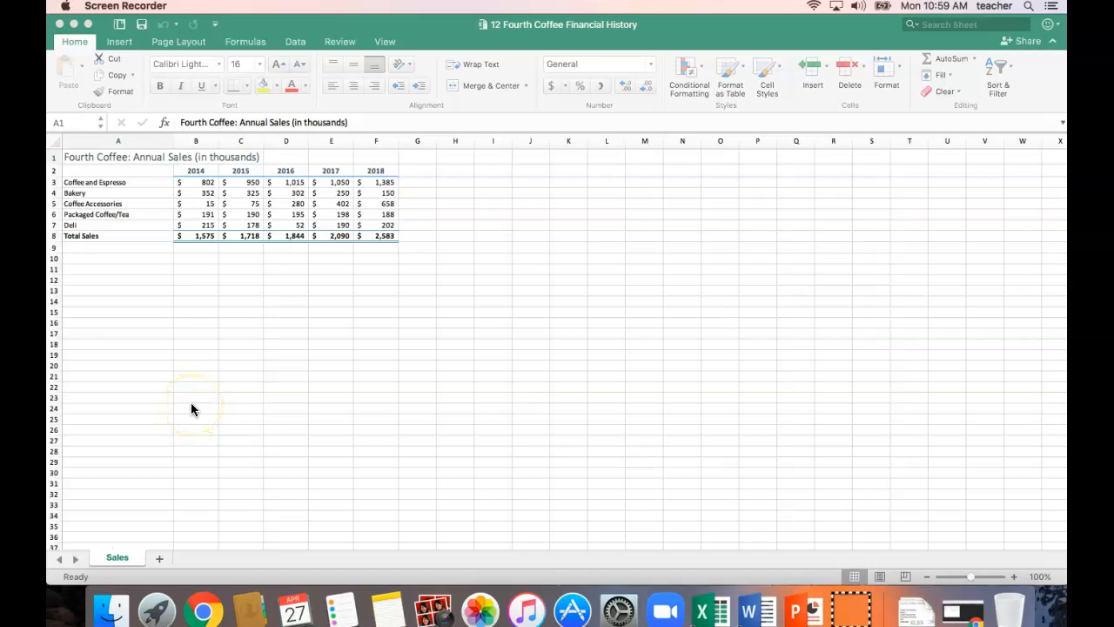
{"action": "left_click", "coordinate": [564, 31]}
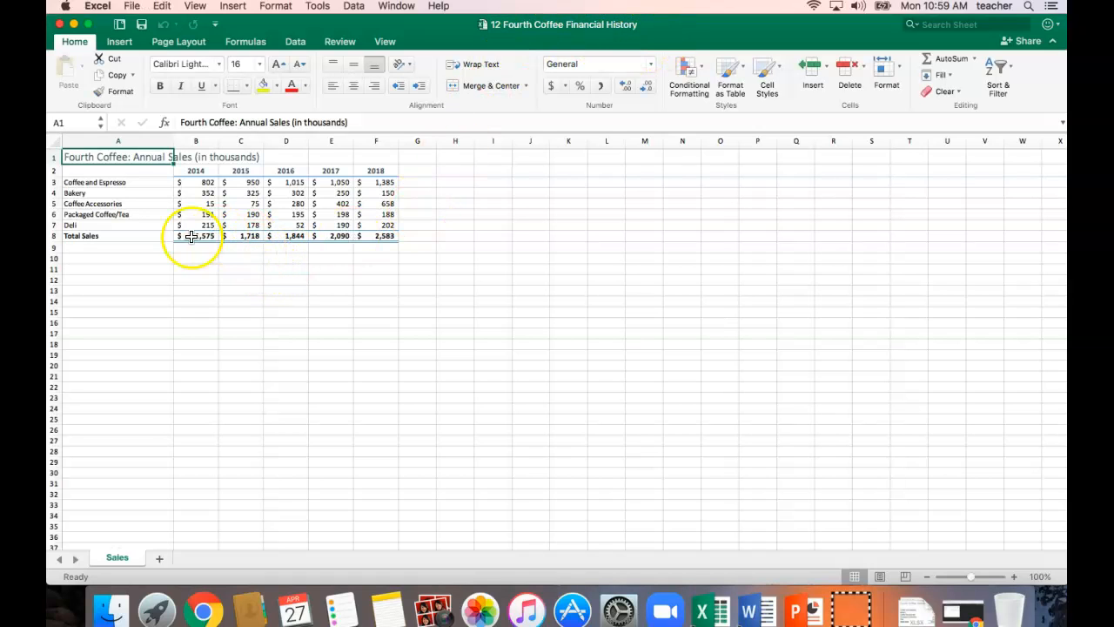
Select the 2014 sales column with its year heading and total, cells B2:B8.
{"action": "left_click", "coordinate": [194, 172]}
{"action": "left_click_drag", "start_coordinate": [194, 172], "coordinate": [374, 173]}
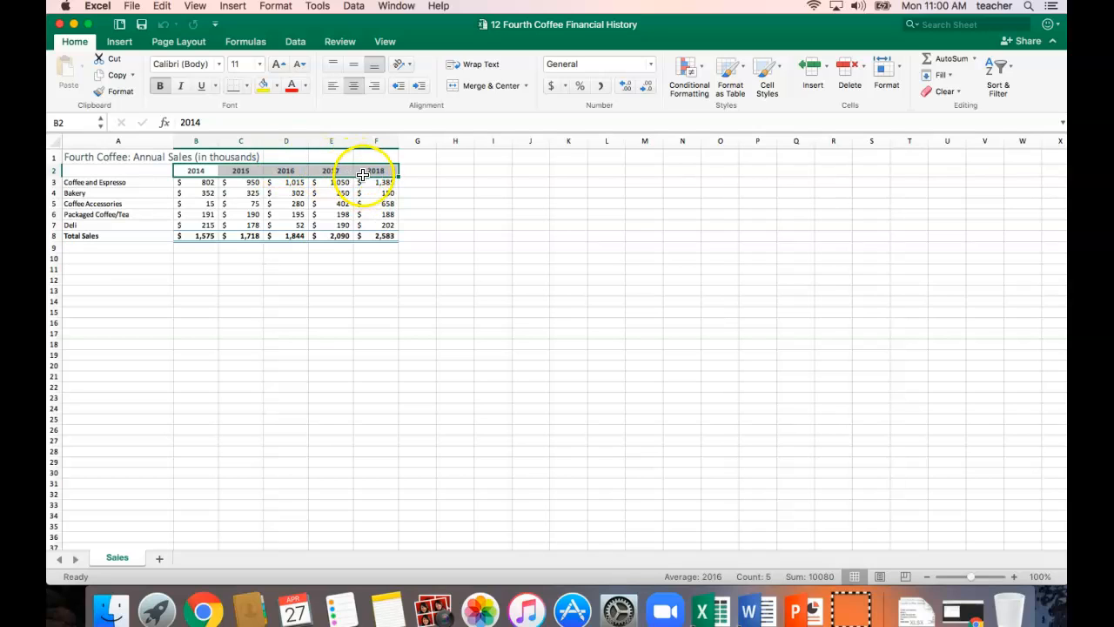
{"action": "left_click_drag", "start_coordinate": [206, 175], "coordinate": [203, 238]}
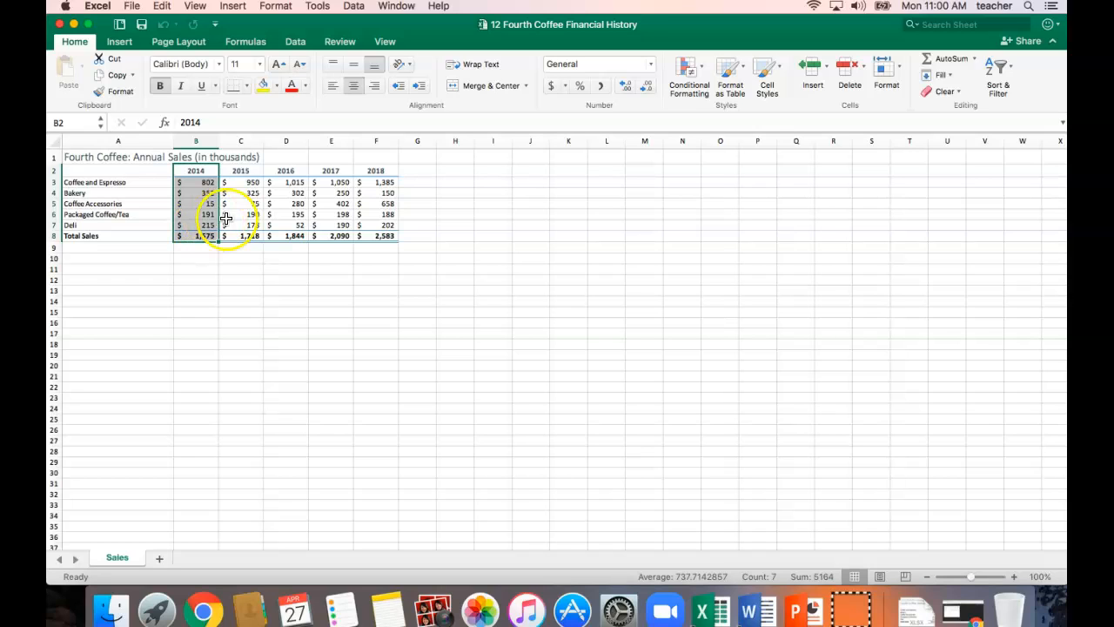
{"action": "left_click", "coordinate": [122, 45]}
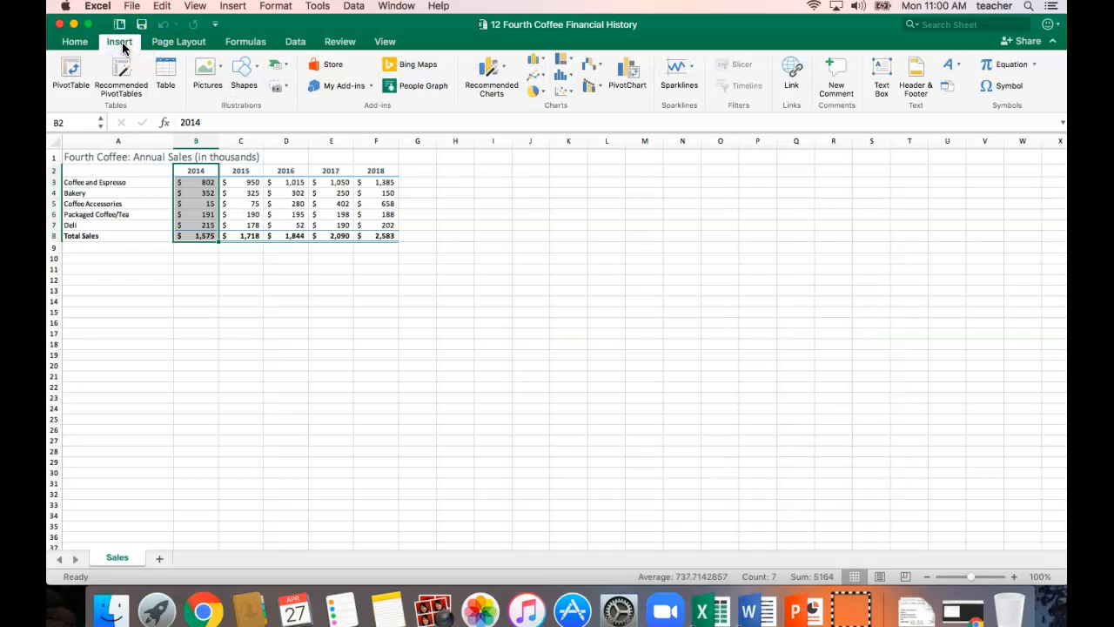
{"action": "left_click", "coordinate": [129, 85]}
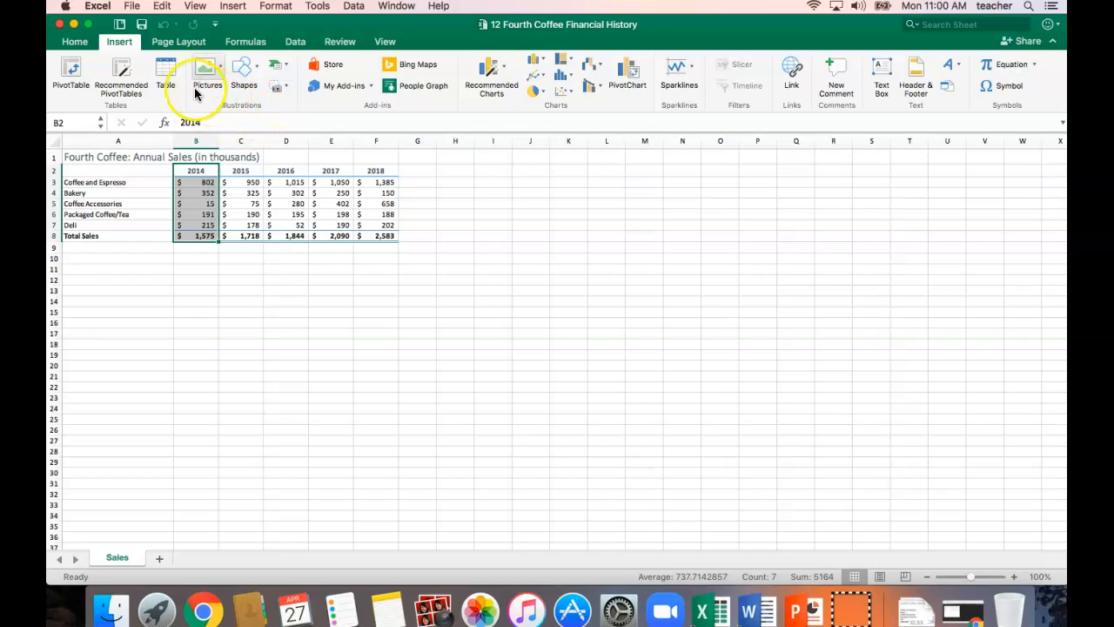
Check the Group Titles option for the ribbon in Excel's View preferences and close the preferences.
{"action": "left_click", "coordinate": [195, 6]}
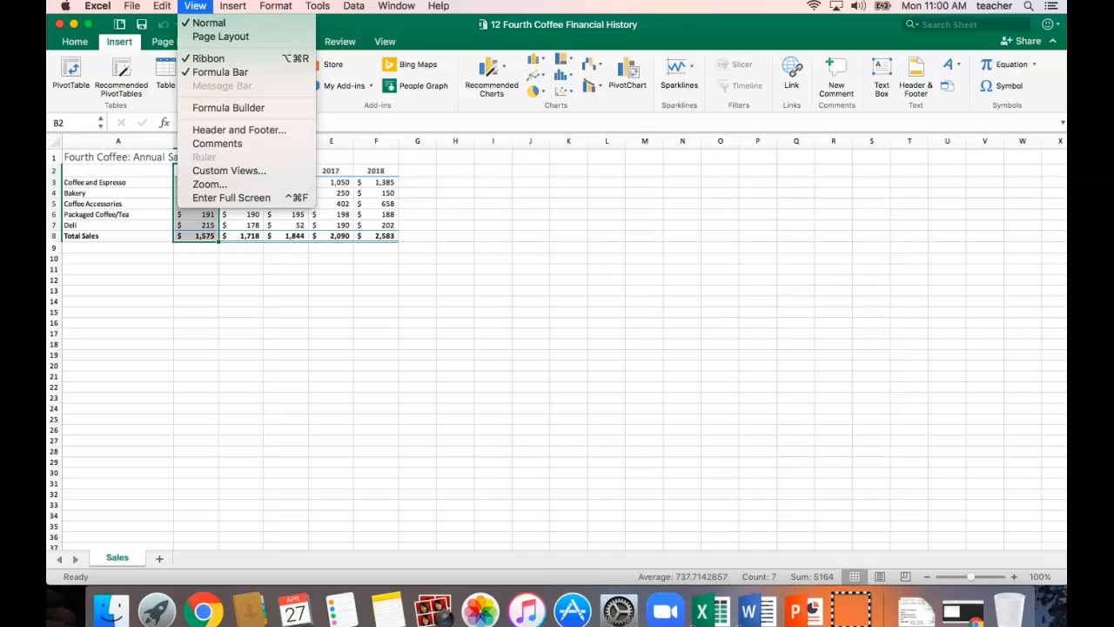
{"action": "mouse_move", "coordinate": [97, 6]}
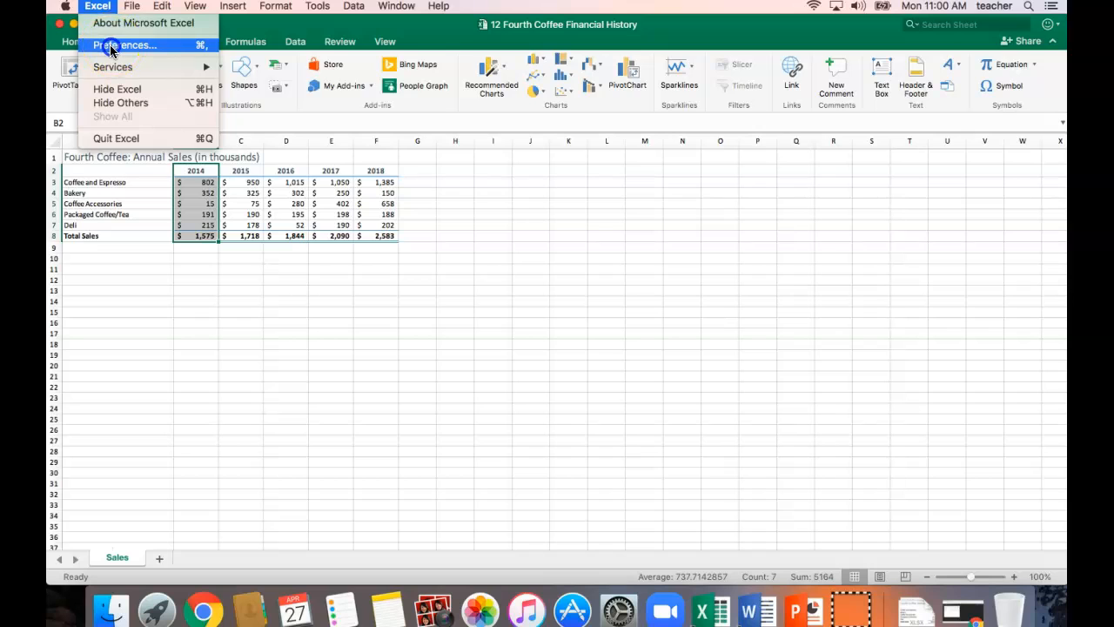
{"action": "left_click", "coordinate": [111, 45]}
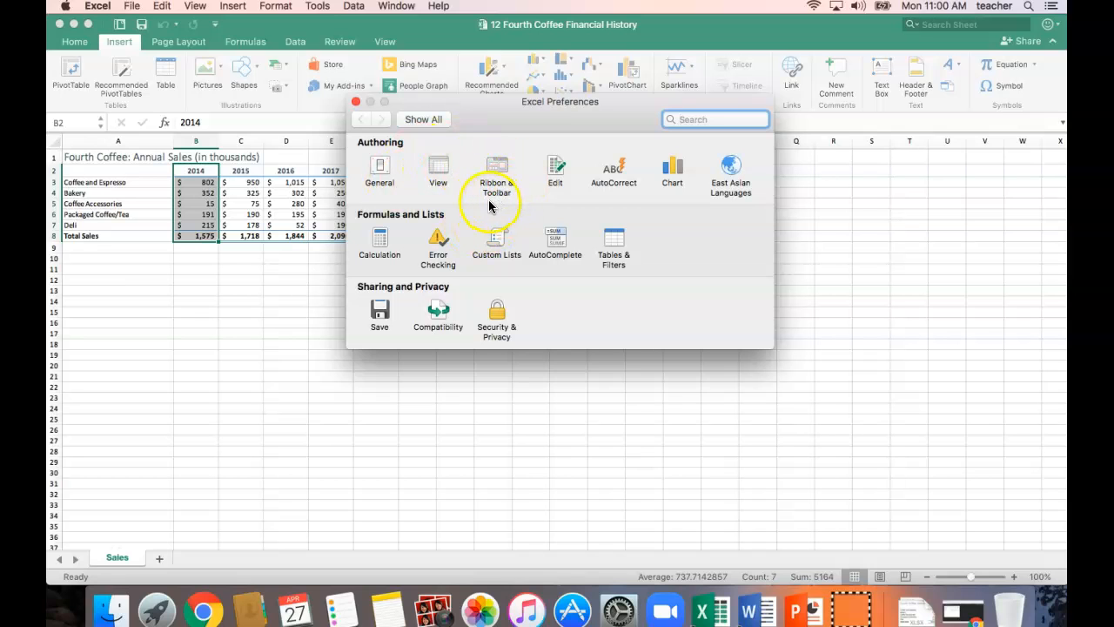
{"action": "left_click", "coordinate": [438, 171]}
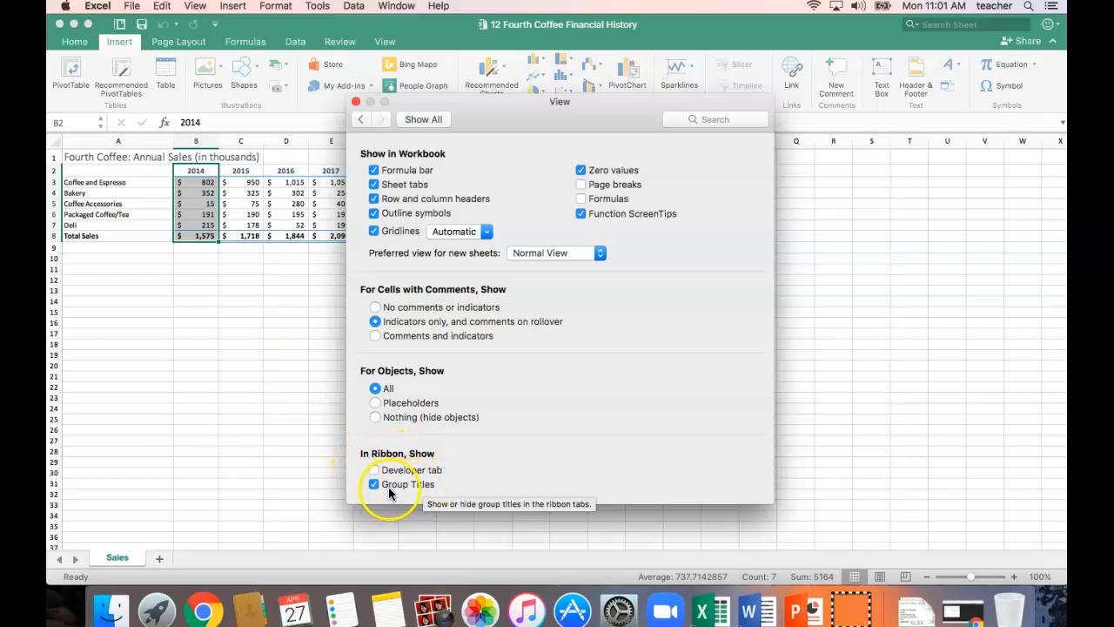
{"action": "left_click", "coordinate": [356, 101]}
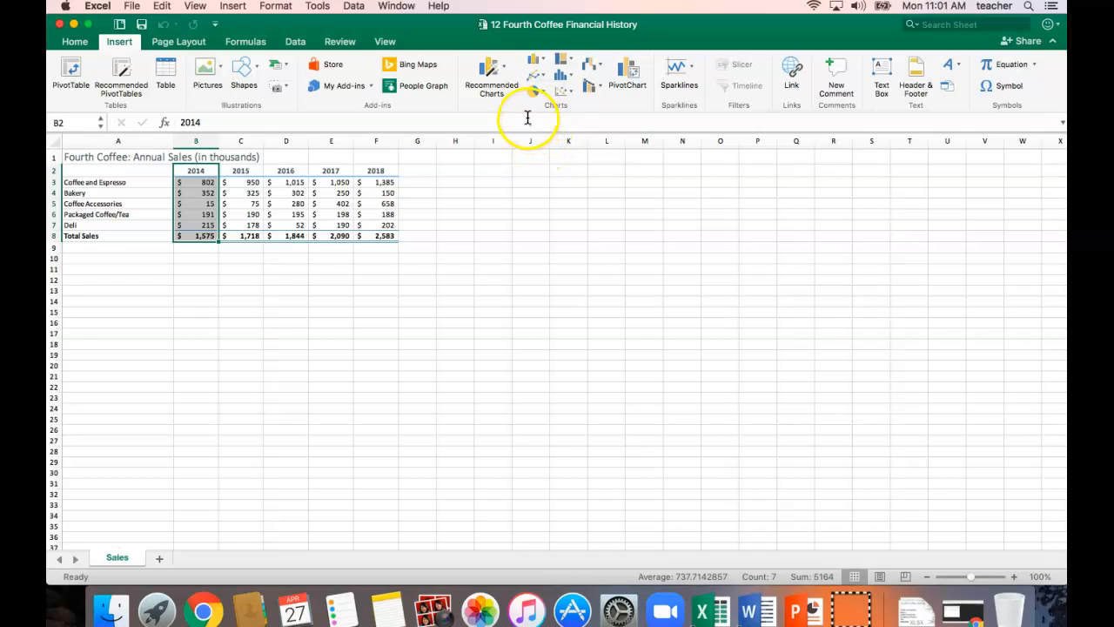
Insert a basic 2-D pie chart from the selected 2014 data and move it to the right of the sales table, starting in column G.
{"action": "left_click", "coordinate": [543, 91]}
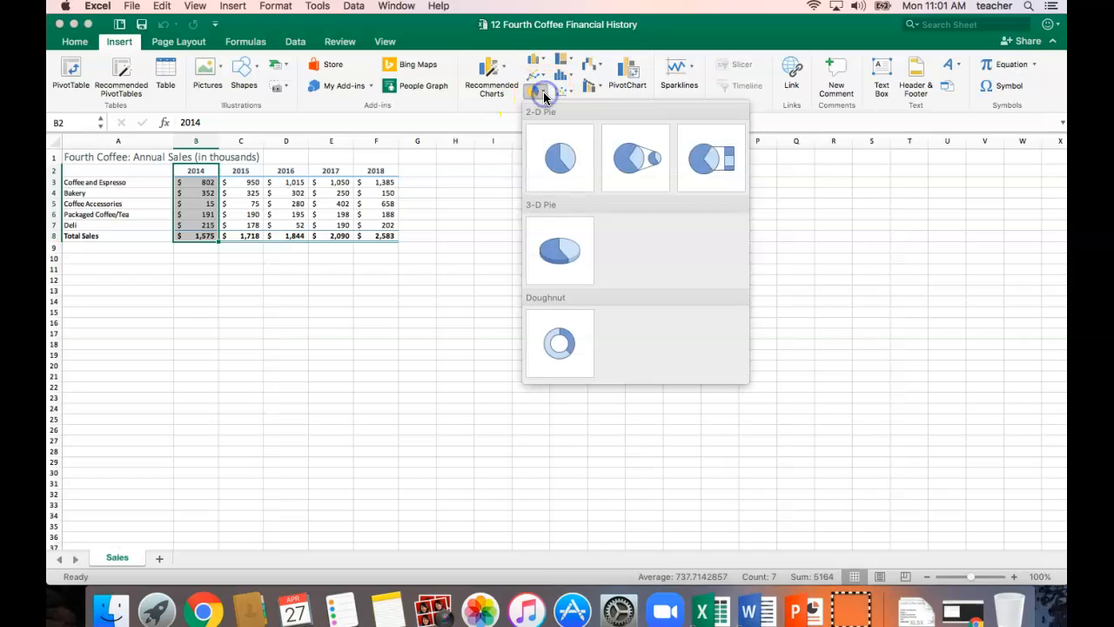
{"action": "left_click", "coordinate": [559, 155]}
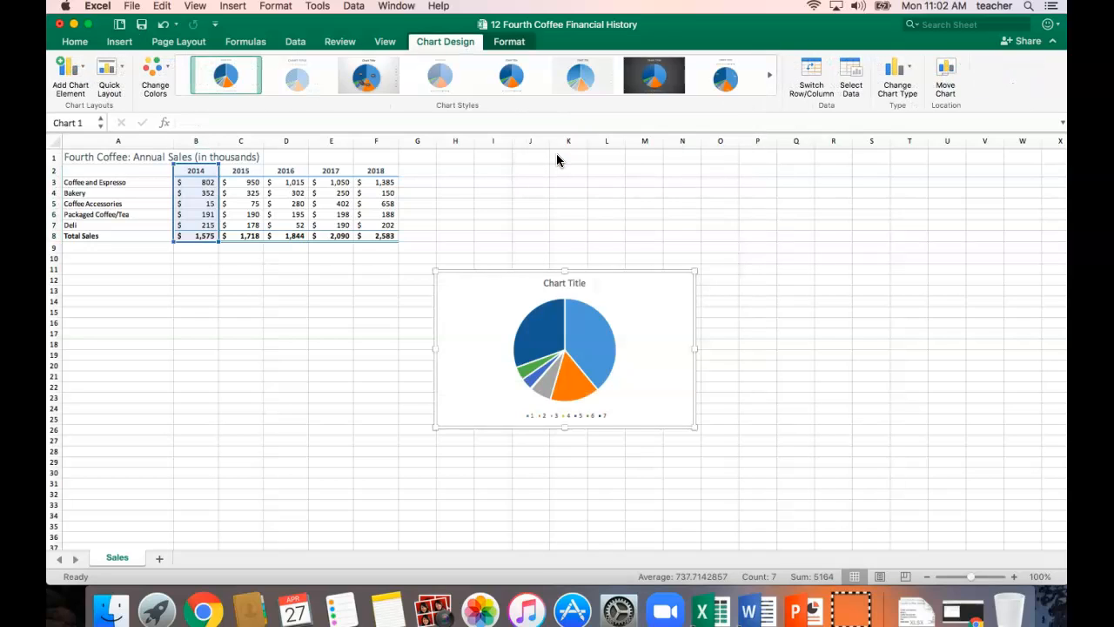
{"action": "left_click", "coordinate": [1014, 577]}
{"action": "left_click", "coordinate": [1014, 577]}
{"action": "left_click", "coordinate": [1013, 577]}
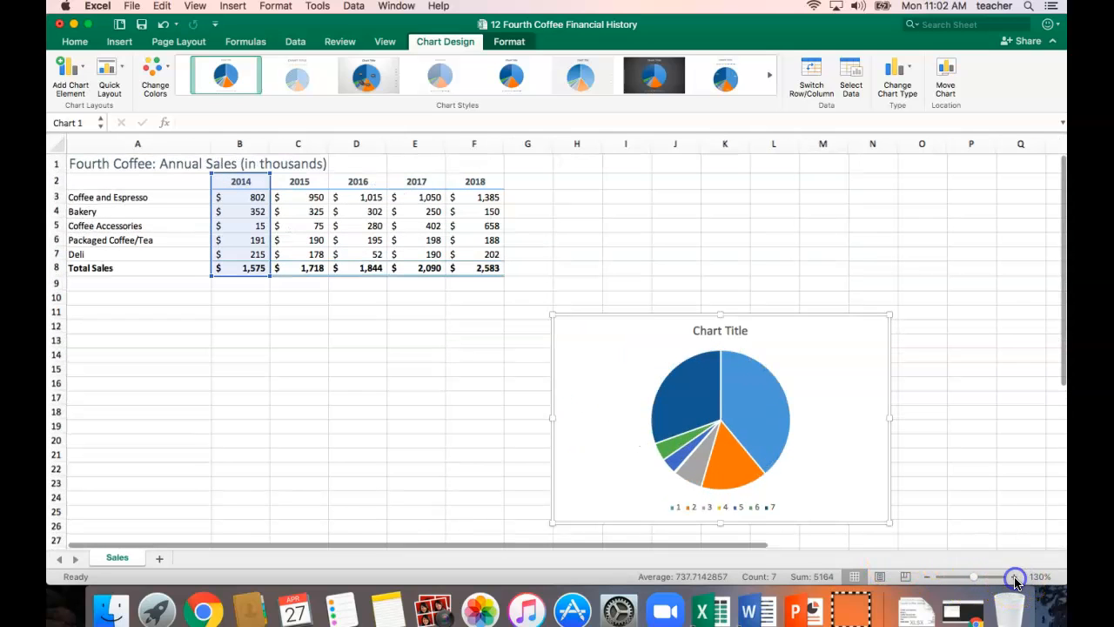
{"action": "left_click", "coordinate": [1014, 577]}
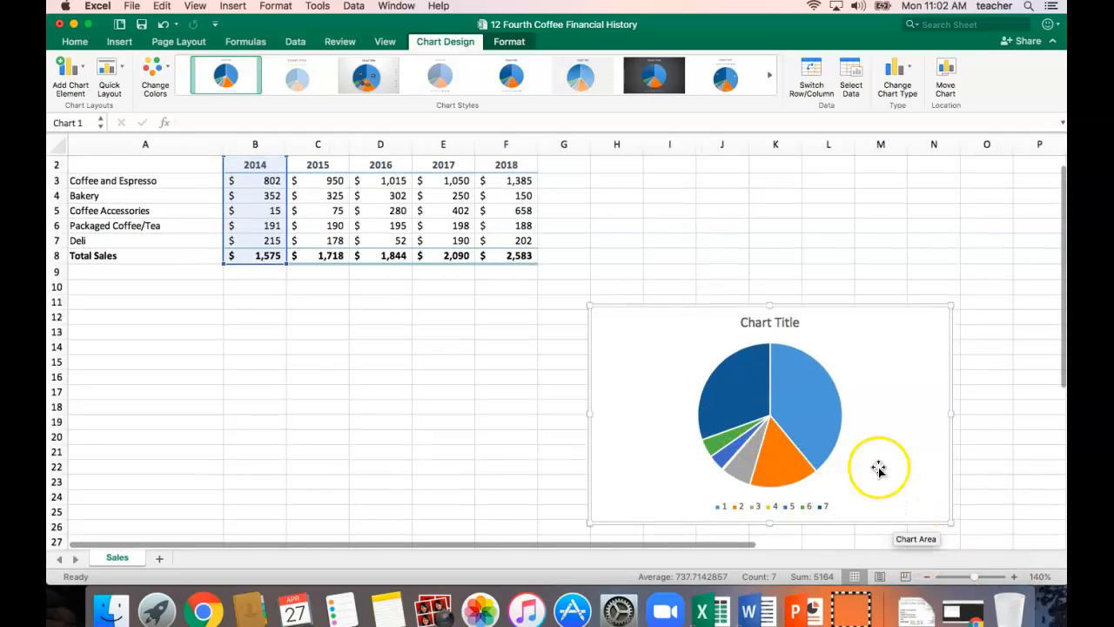
{"action": "left_click_drag", "start_coordinate": [832, 317], "coordinate": [808, 232]}
{"action": "scroll", "coordinate": [905, 503], "scroll_direction": "down", "scroll_amount": 3}
{"action": "scroll", "coordinate": [902, 499], "scroll_direction": "up", "scroll_amount": 4}
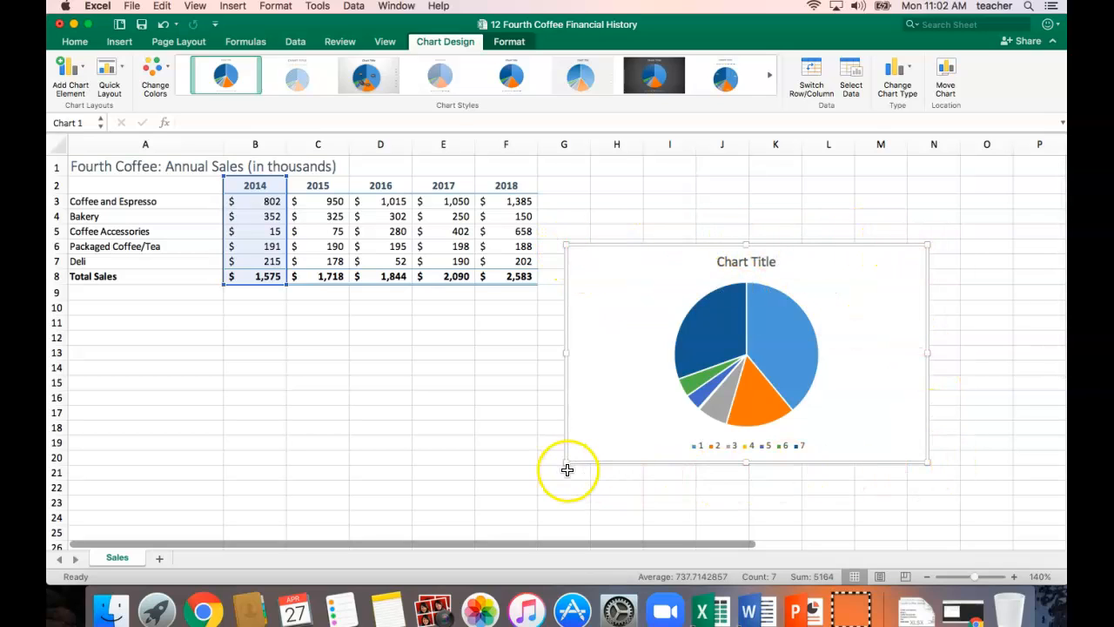
{"action": "mouse_move", "coordinate": [826, 348]}
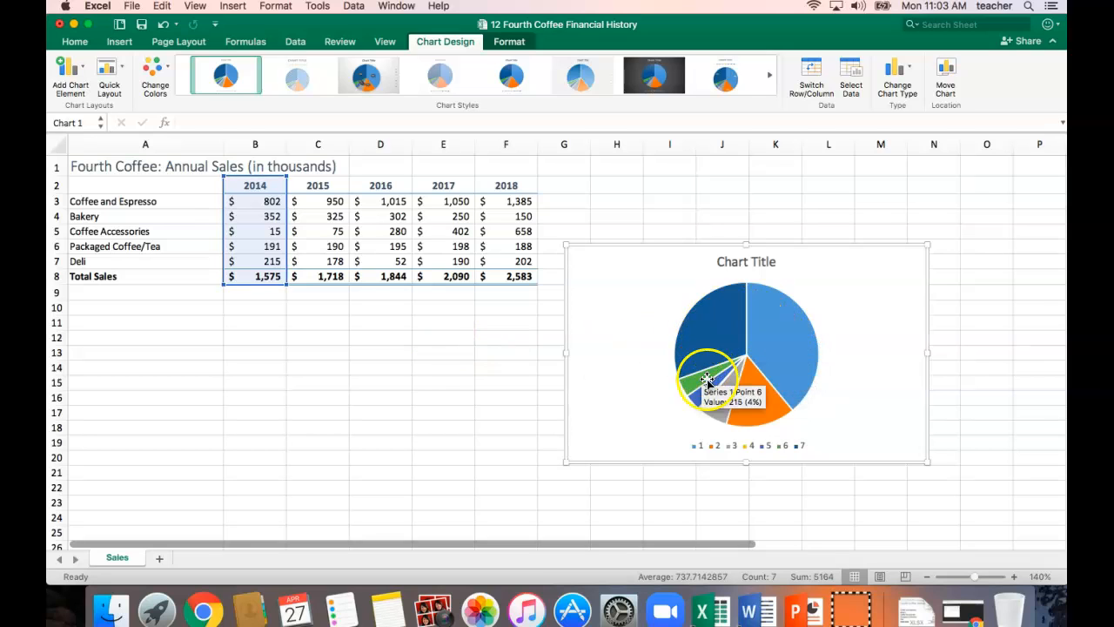
Select the pie chart made from the 2014 column including the year and total, and delete it from the sheet.
{"action": "left_click", "coordinate": [715, 344]}
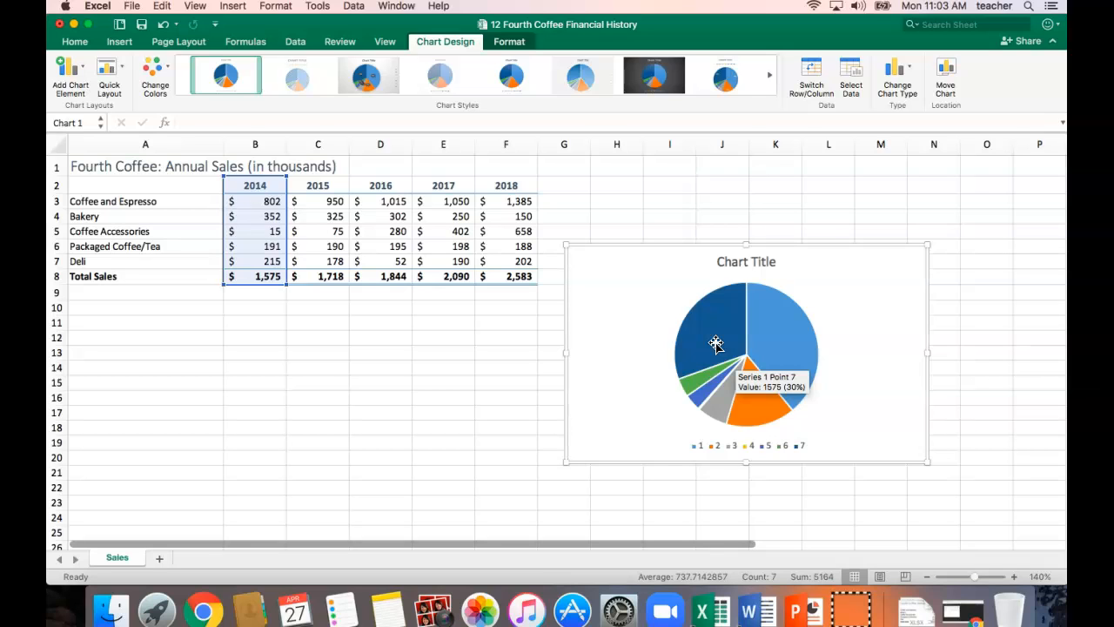
{"action": "left_click", "coordinate": [912, 355]}
{"action": "left_click", "coordinate": [435, 409]}
{"action": "left_click", "coordinate": [616, 260]}
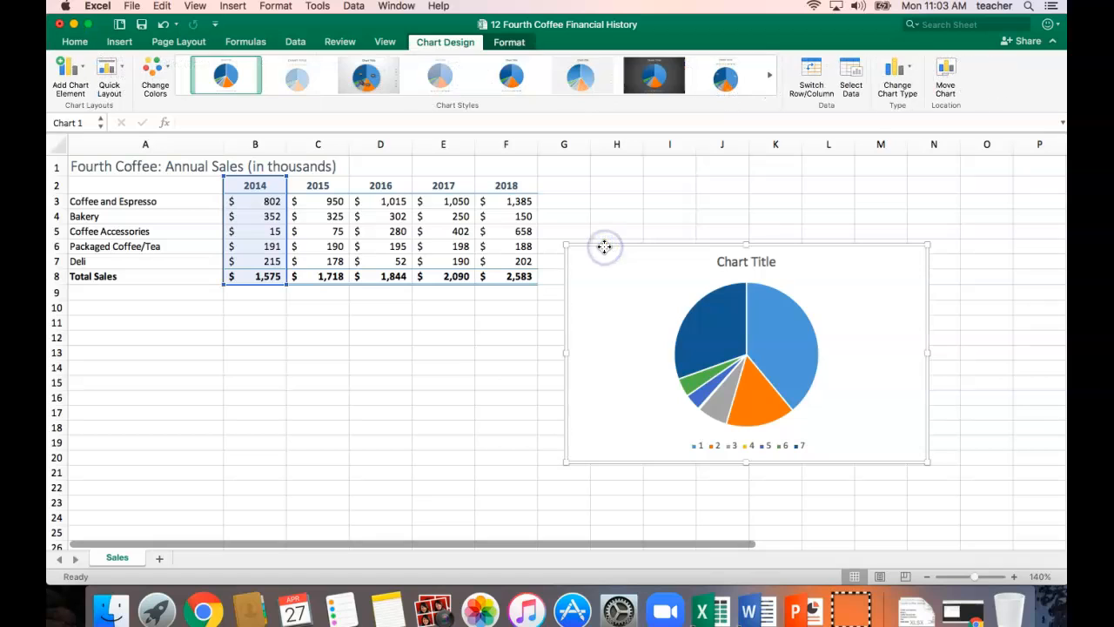
{"action": "left_click", "coordinate": [459, 359]}
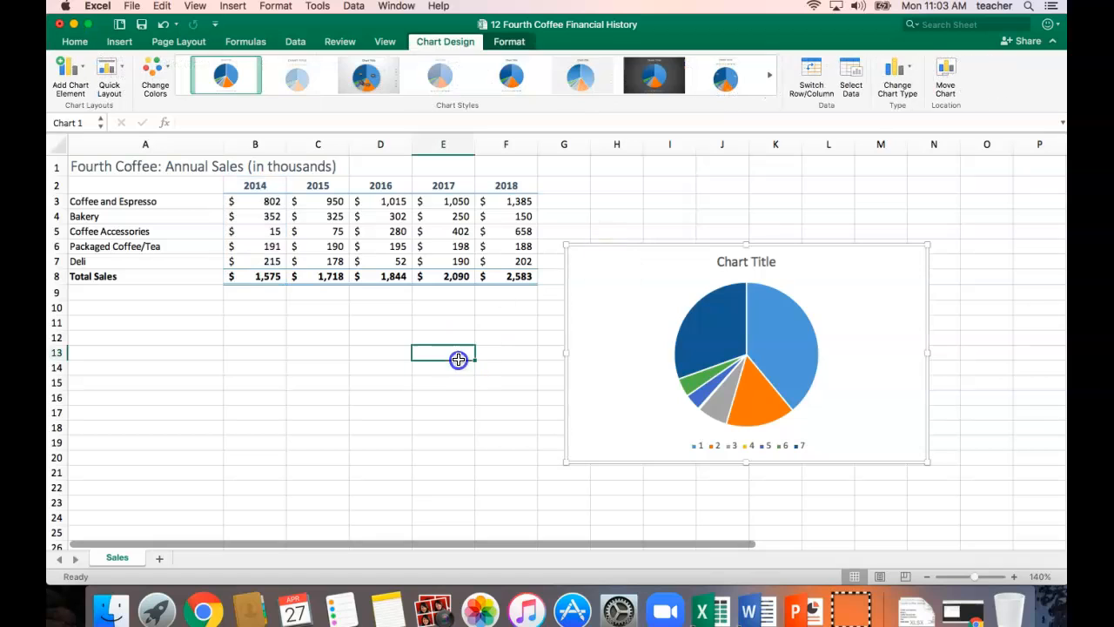
{"action": "left_click", "coordinate": [641, 251]}
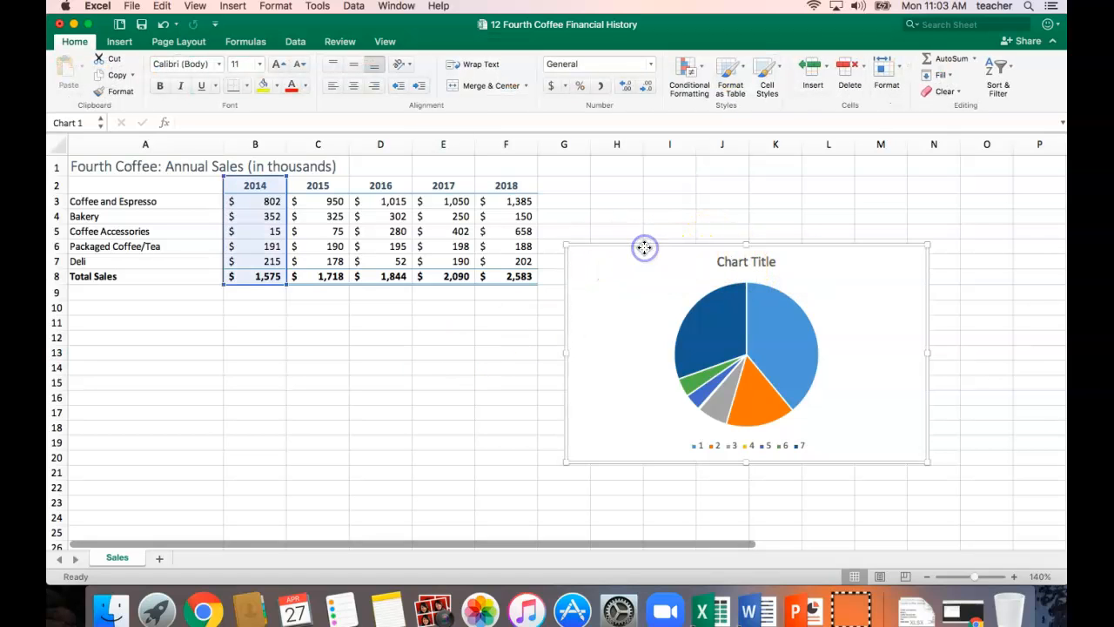
{"action": "left_click", "coordinate": [577, 254]}
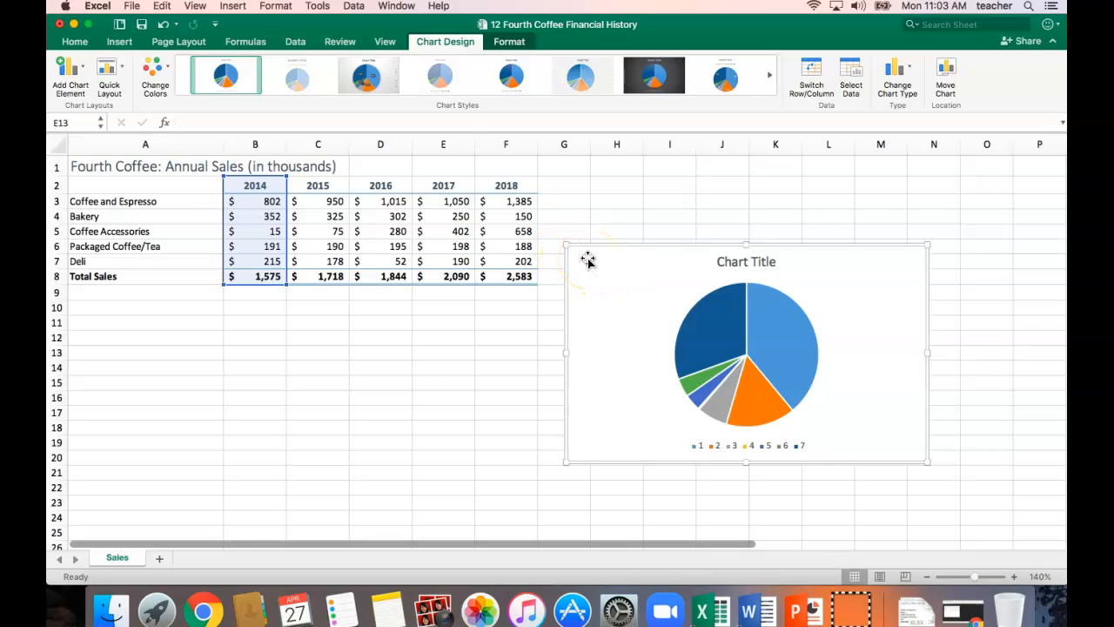
{"action": "key", "text": "BackSpace"}
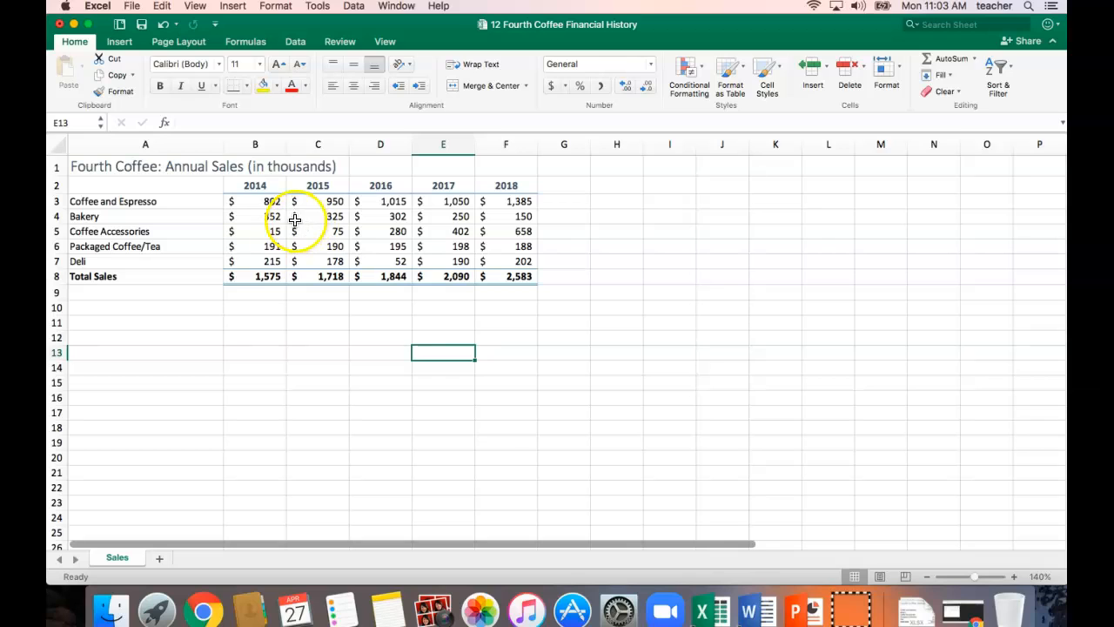
Try a 2-D pie chart of only the 2014 values in B3:B7, placed beside the sales table, and delete it.
{"action": "left_click", "coordinate": [259, 201]}
{"action": "left_click_drag", "start_coordinate": [258, 204], "coordinate": [260, 258]}
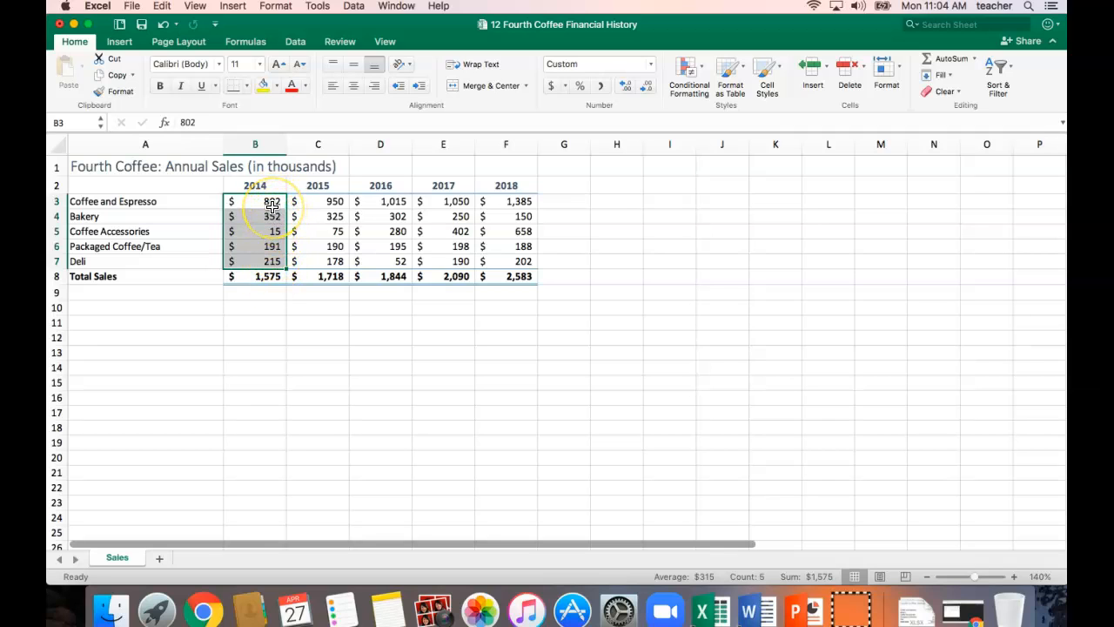
{"action": "left_click", "coordinate": [136, 50]}
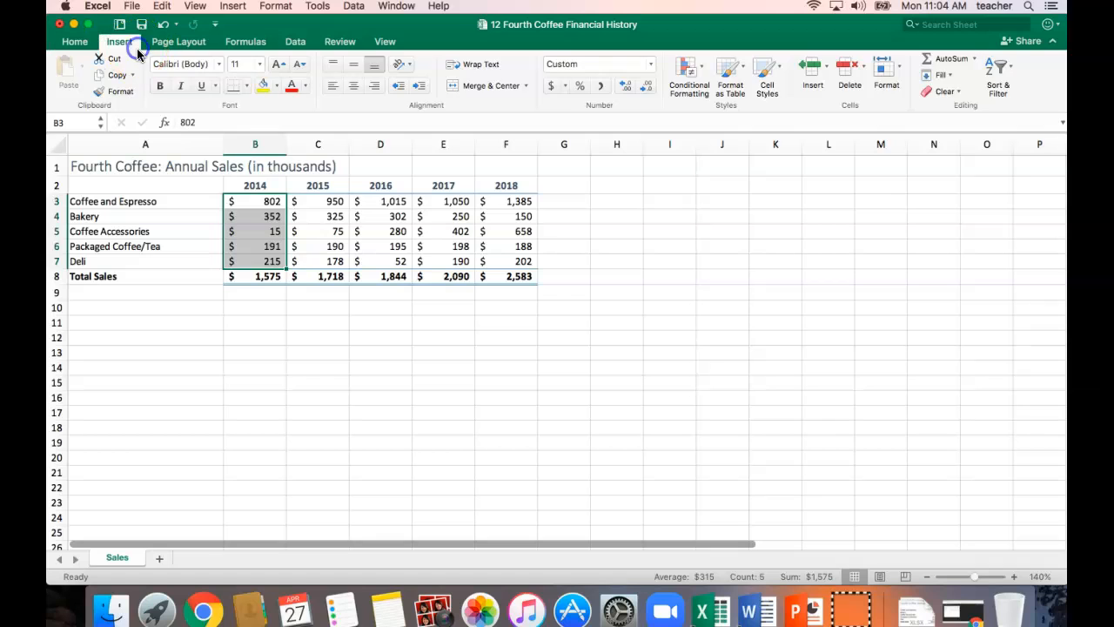
{"action": "left_click", "coordinate": [541, 91]}
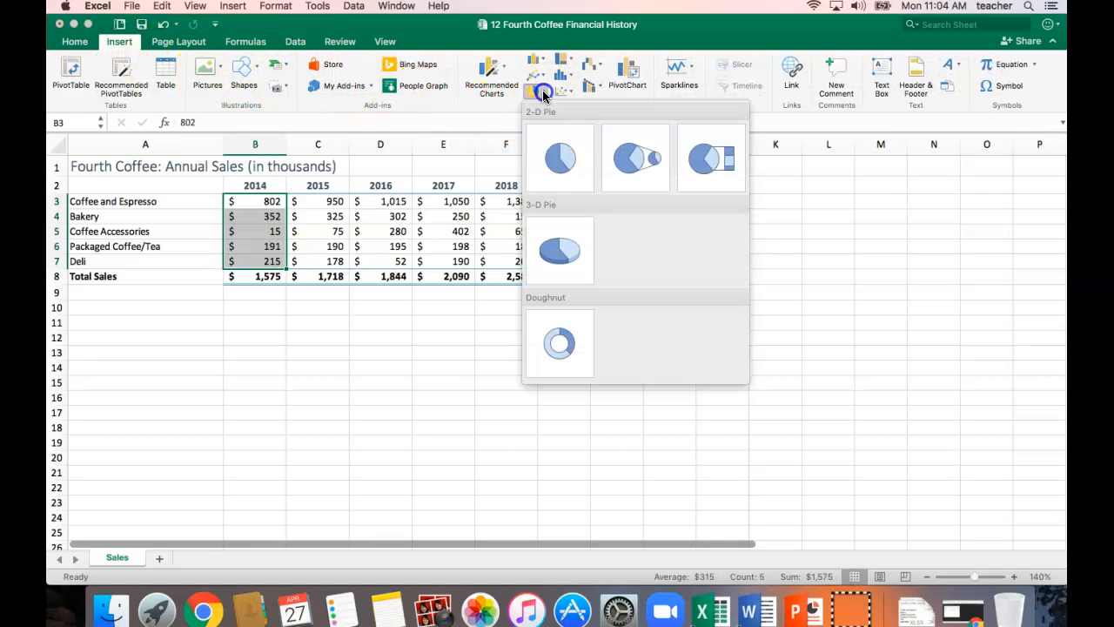
{"action": "left_click", "coordinate": [563, 157]}
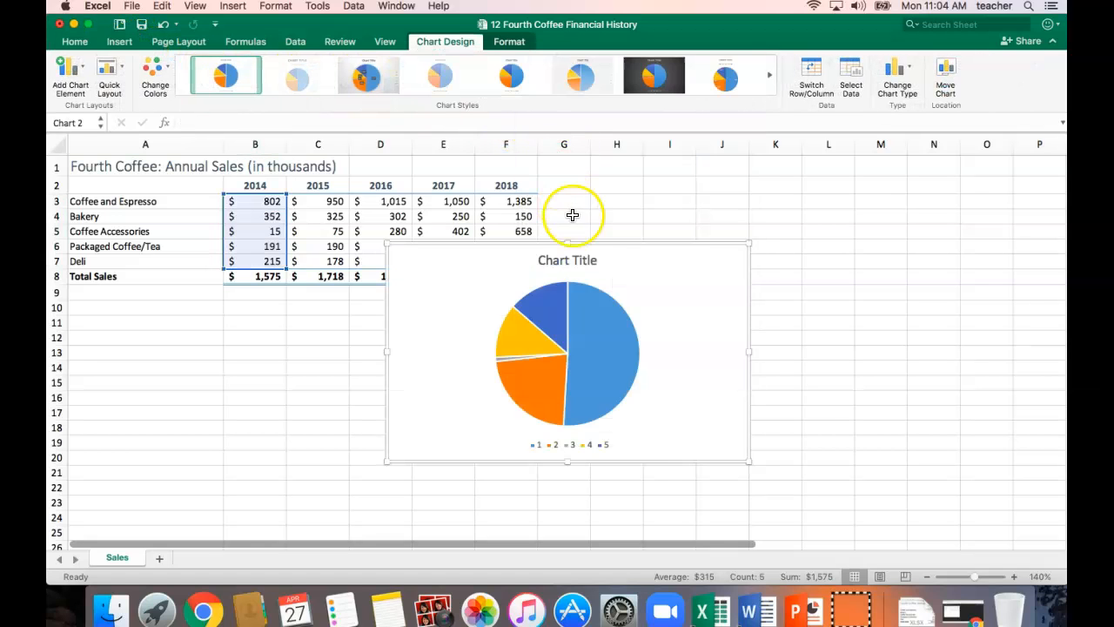
{"action": "left_click_drag", "start_coordinate": [613, 277], "coordinate": [768, 206]}
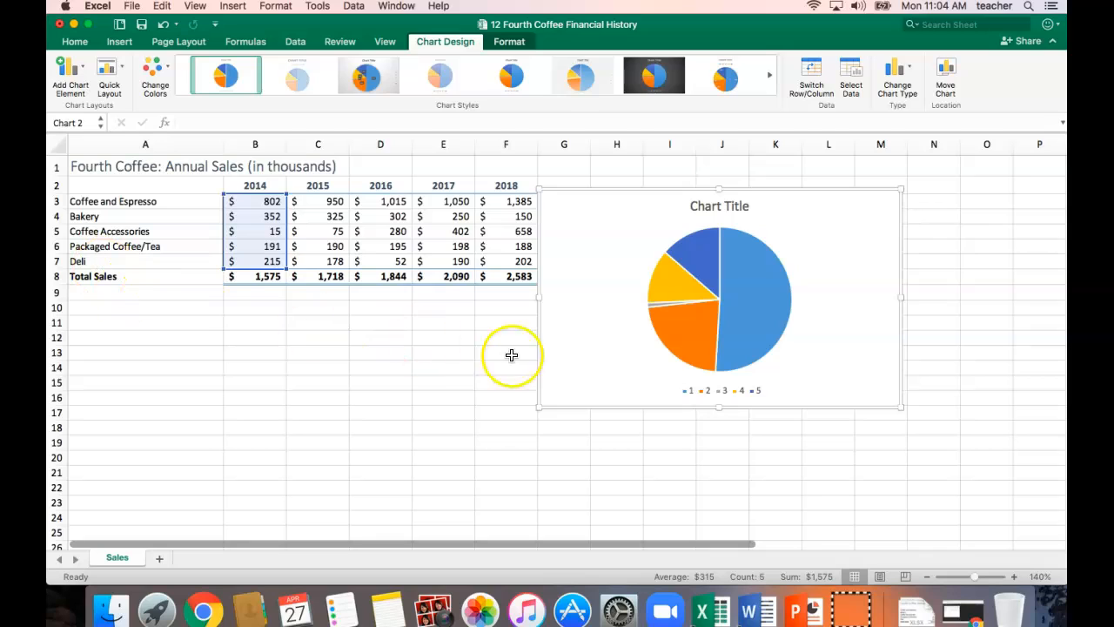
{"action": "left_click_drag", "start_coordinate": [621, 188], "coordinate": [620, 187]}
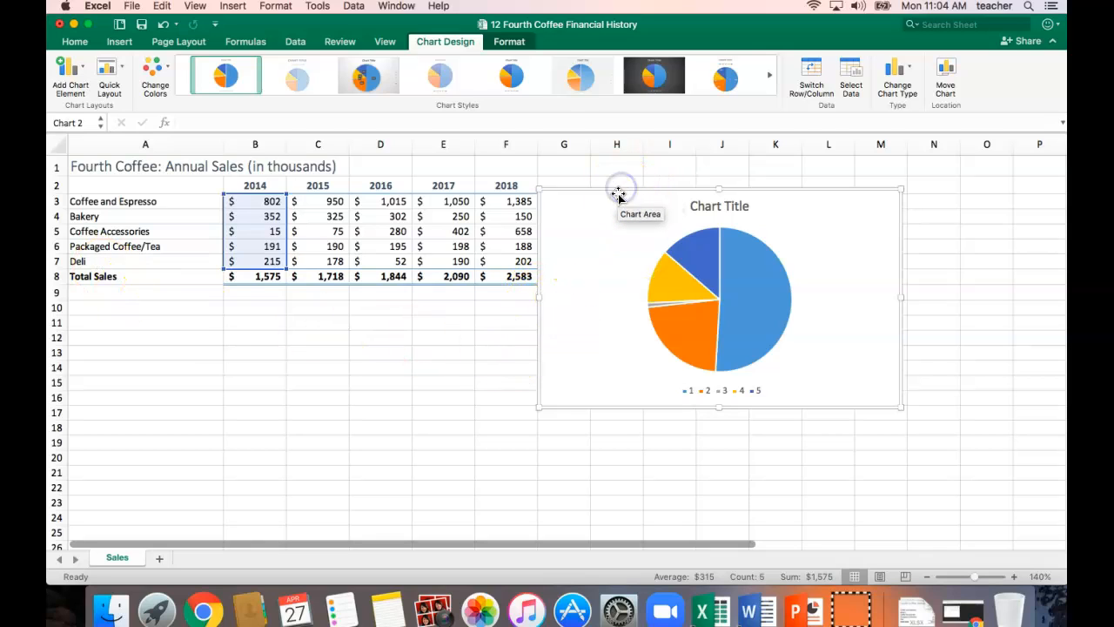
{"action": "key", "text": "Delete"}
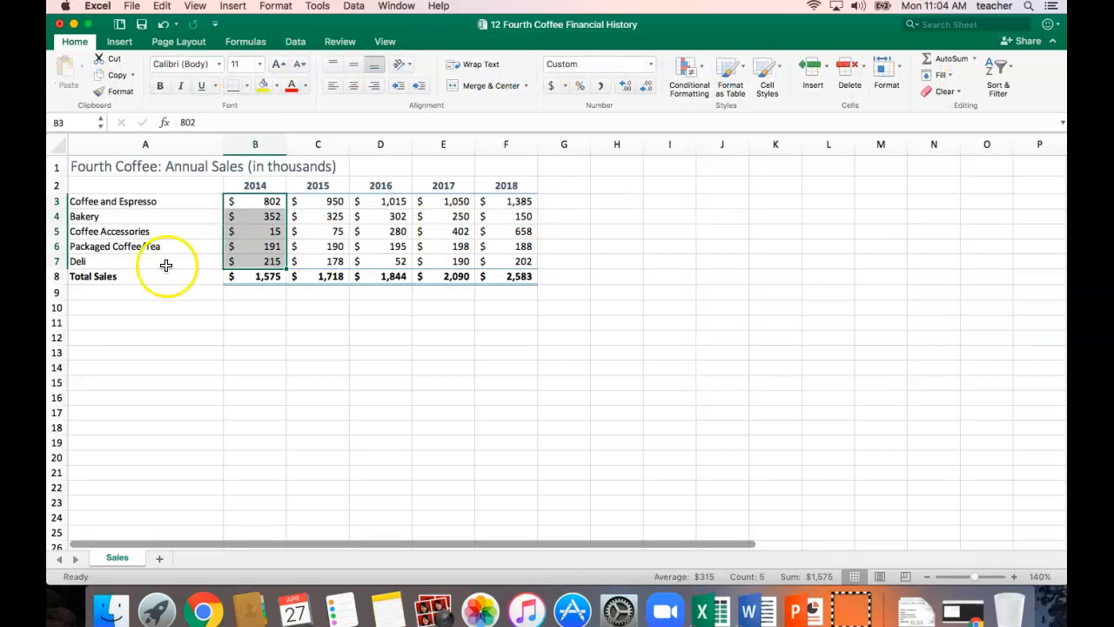
Insert a basic 2-D pie chart from the category names and 2014 values in A3:B7, leaving out the totals.
{"action": "left_click", "coordinate": [160, 198]}
{"action": "left_click_drag", "start_coordinate": [160, 197], "coordinate": [238, 258]}
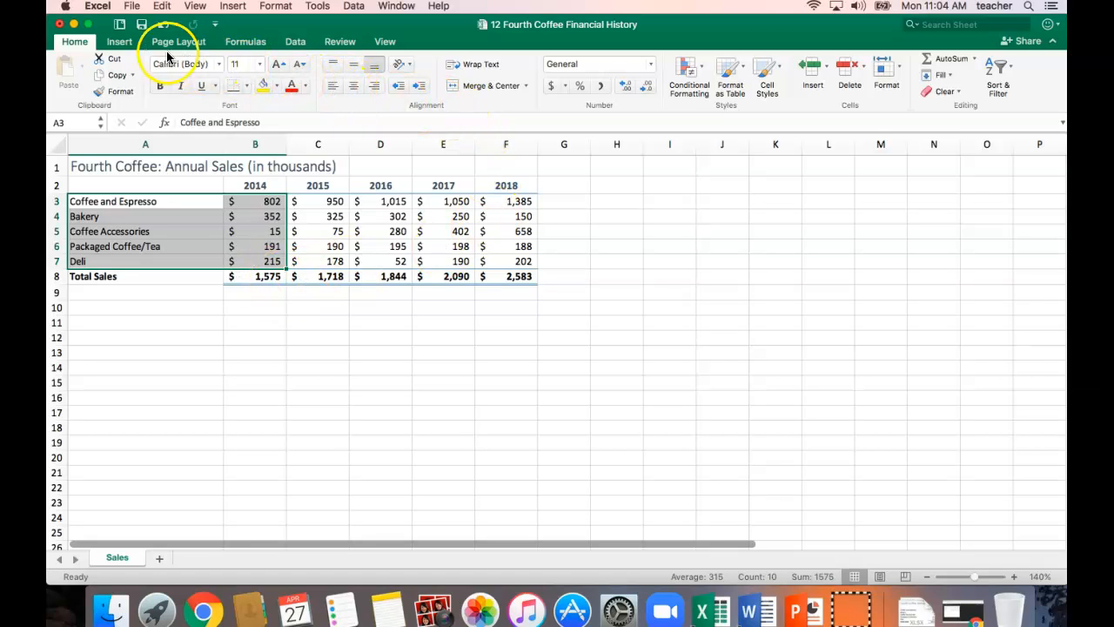
{"action": "left_click", "coordinate": [119, 42]}
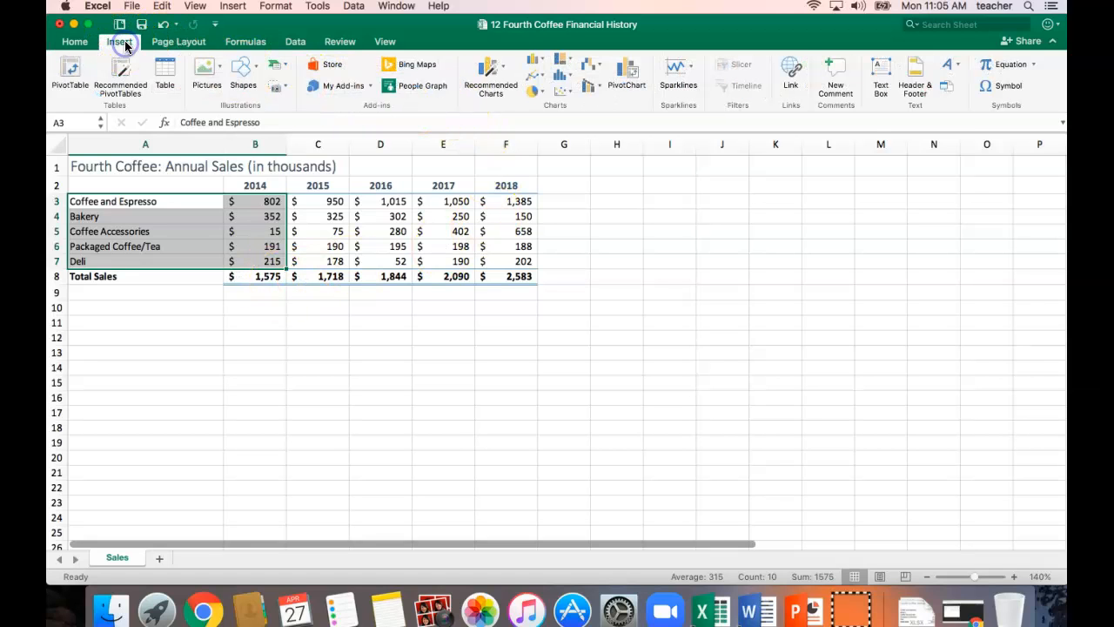
{"action": "left_click", "coordinate": [542, 92]}
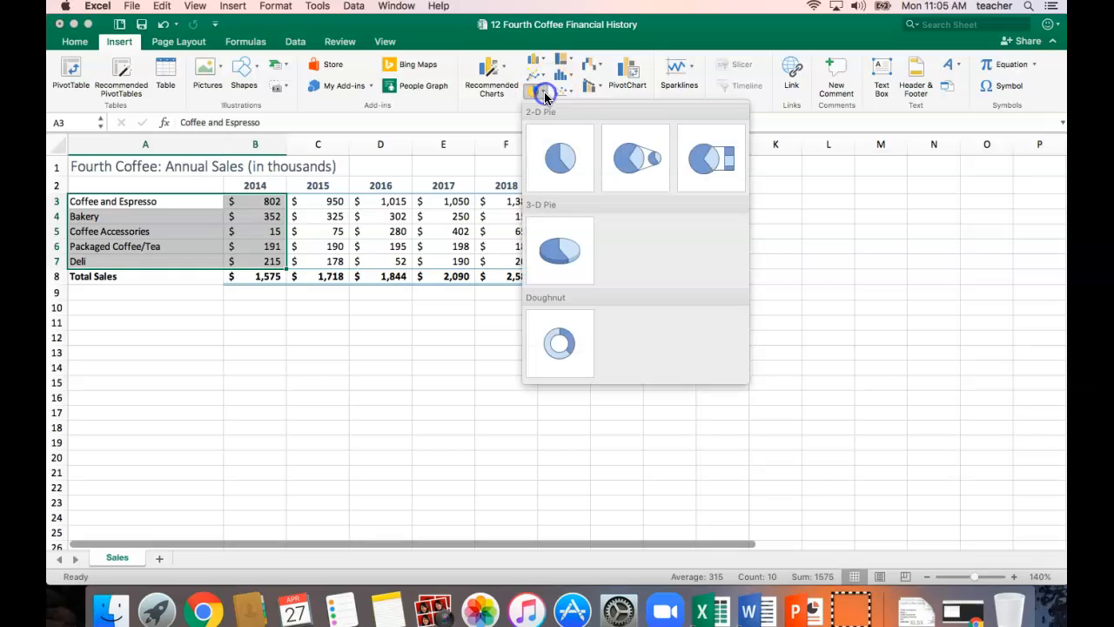
{"action": "left_click", "coordinate": [564, 156]}
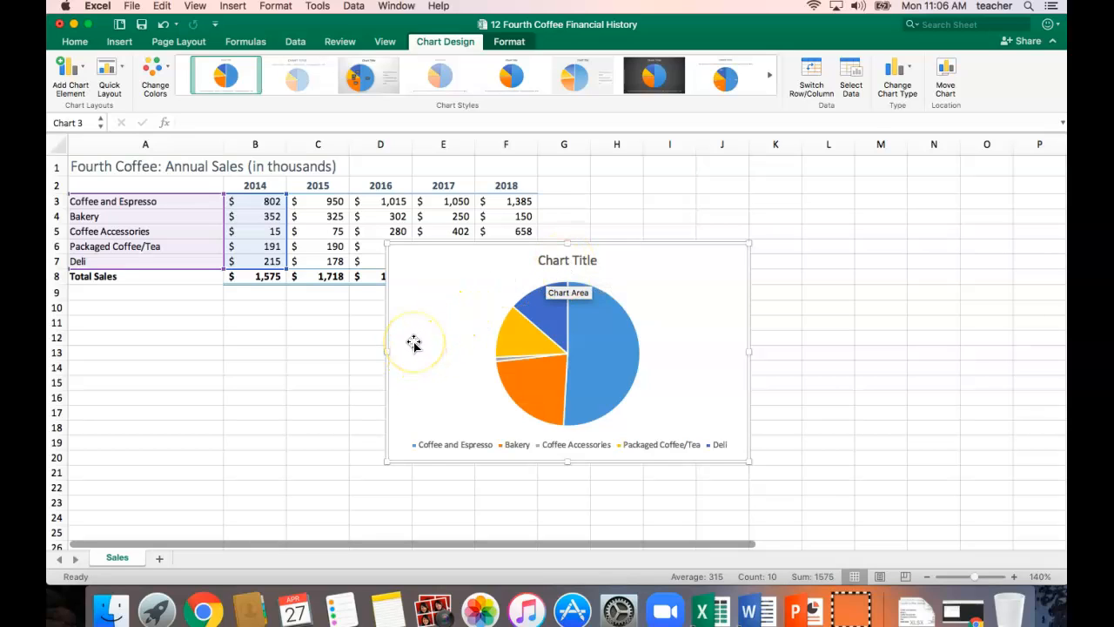
Move the pie chart directly below the sales table, starting at row 9 in column A, and deselect it.
{"action": "left_click", "coordinate": [438, 278]}
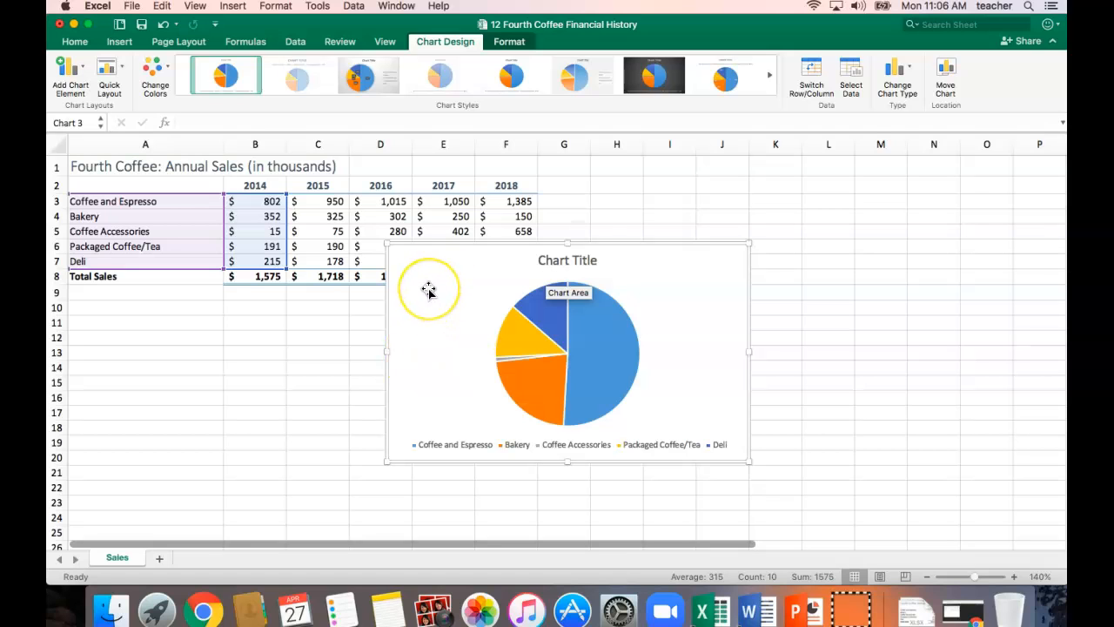
{"action": "left_click_drag", "start_coordinate": [429, 290], "coordinate": [110, 329]}
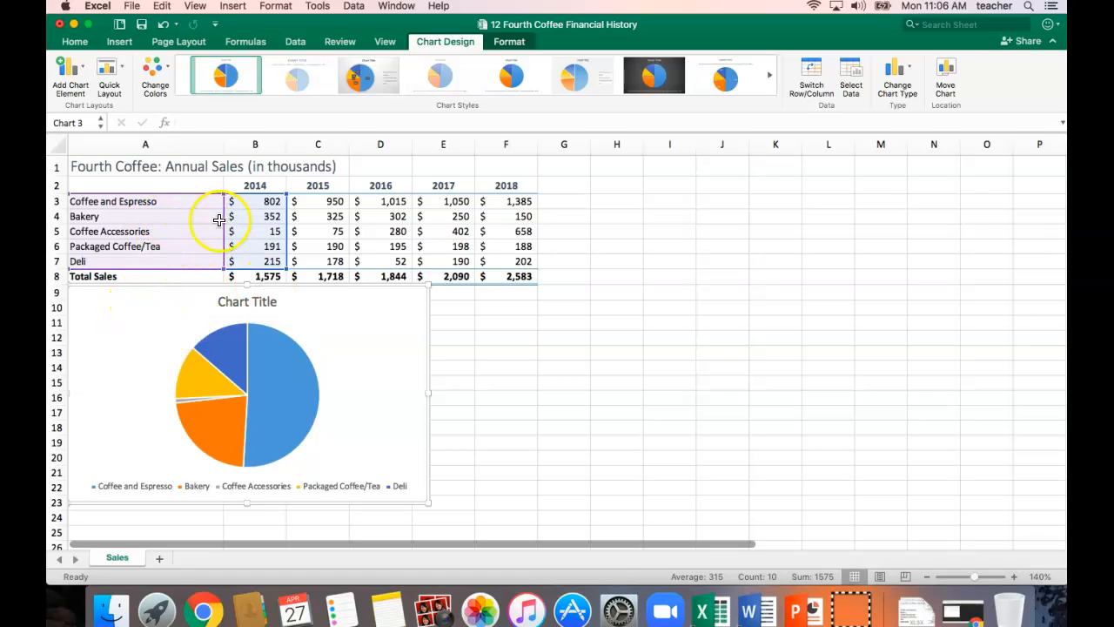
{"action": "left_click_drag", "start_coordinate": [110, 316], "coordinate": [110, 321]}
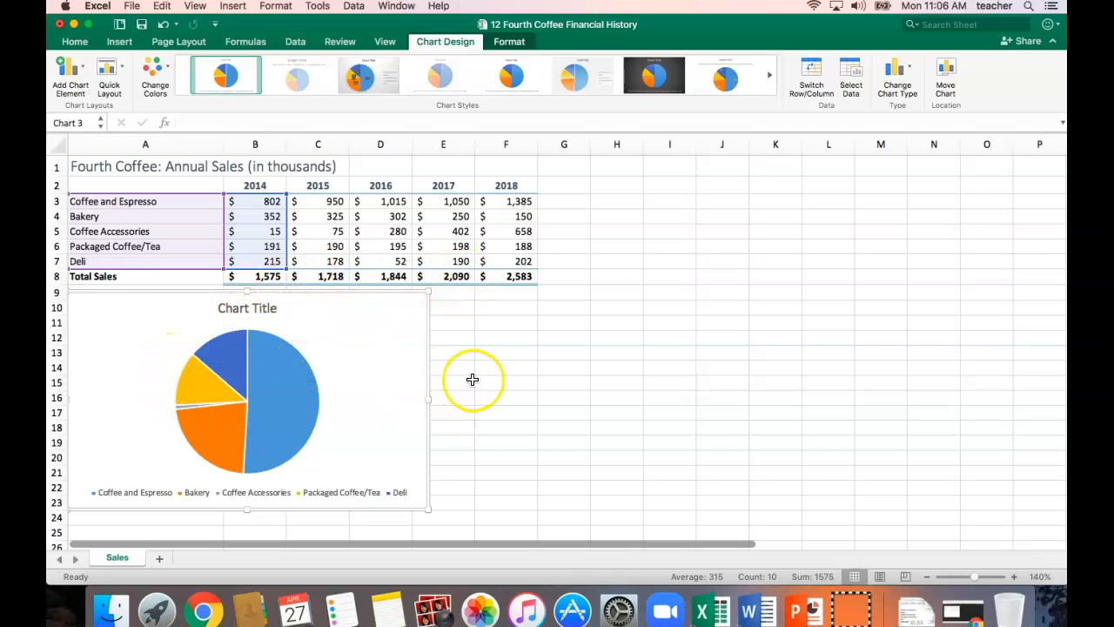
{"action": "left_click", "coordinate": [421, 357]}
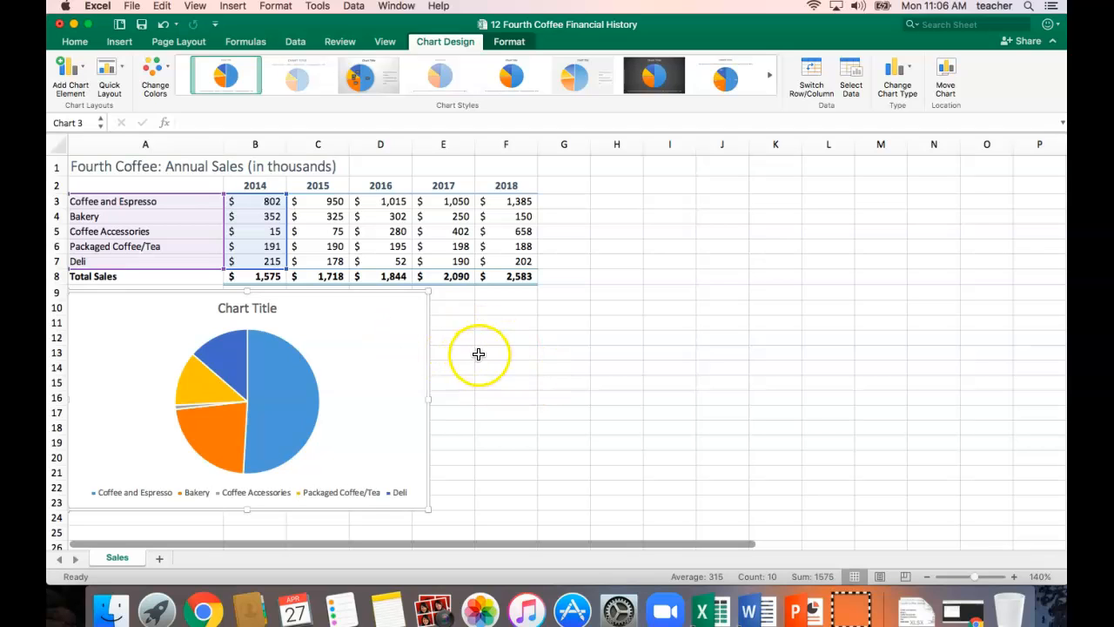
{"action": "left_click", "coordinate": [562, 351]}
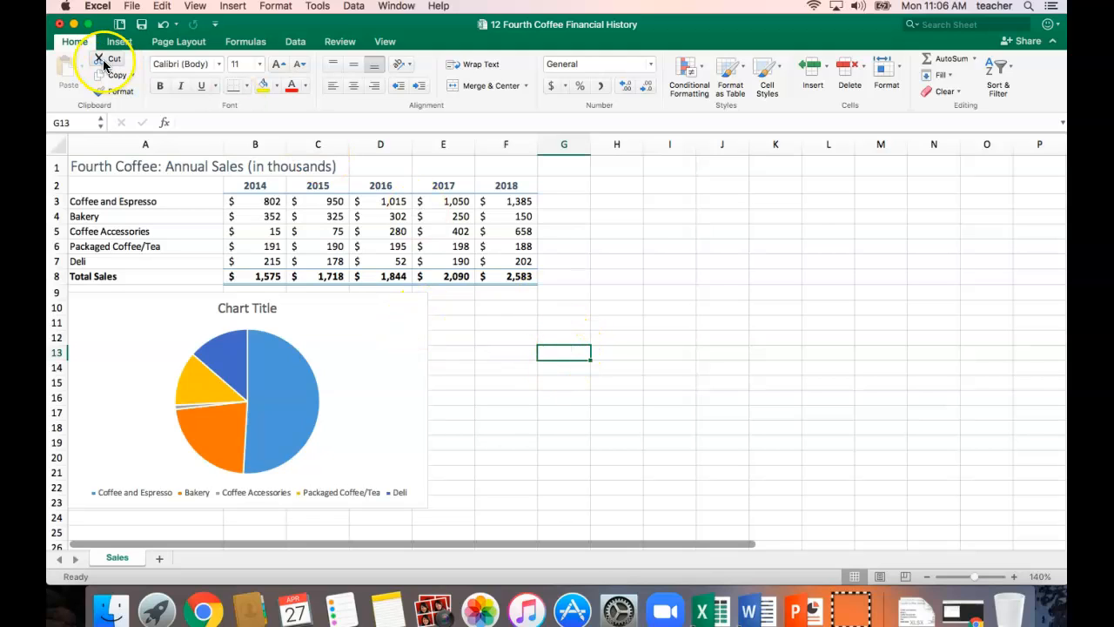
Check the print preview of the sheet with its table and pie chart, and close it without printing.
{"action": "left_click", "coordinate": [132, 7]}
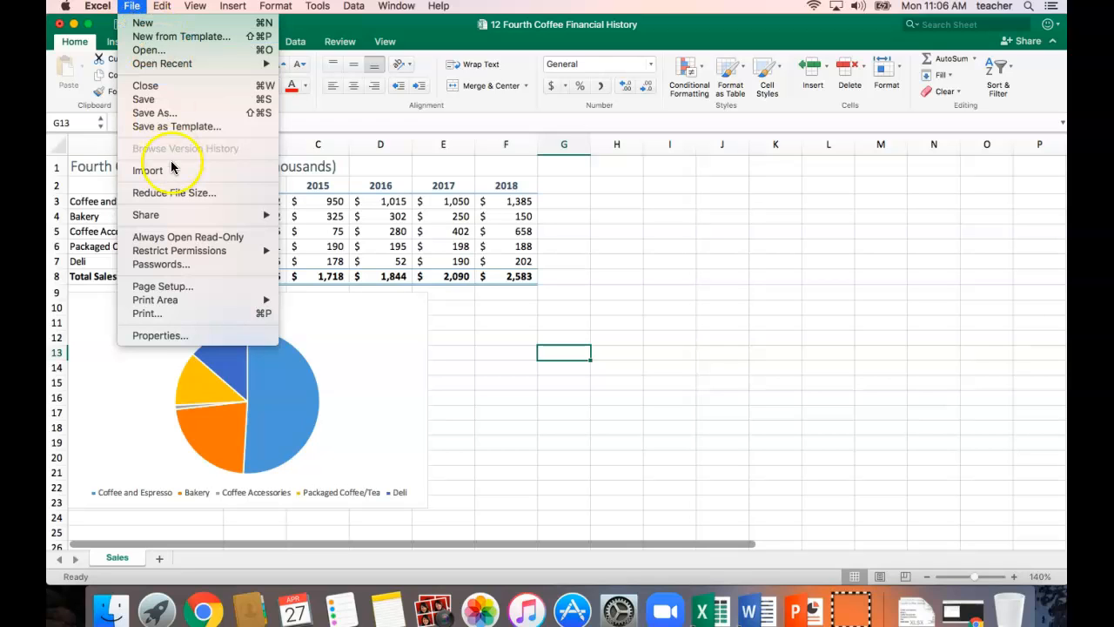
{"action": "left_click", "coordinate": [168, 313]}
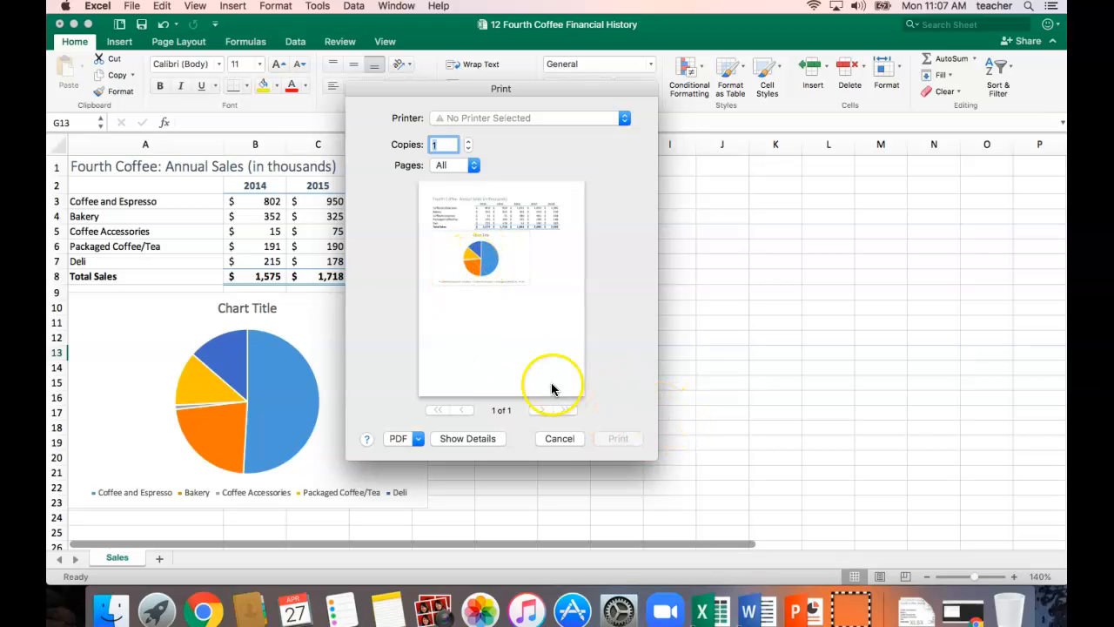
{"action": "left_click", "coordinate": [560, 438]}
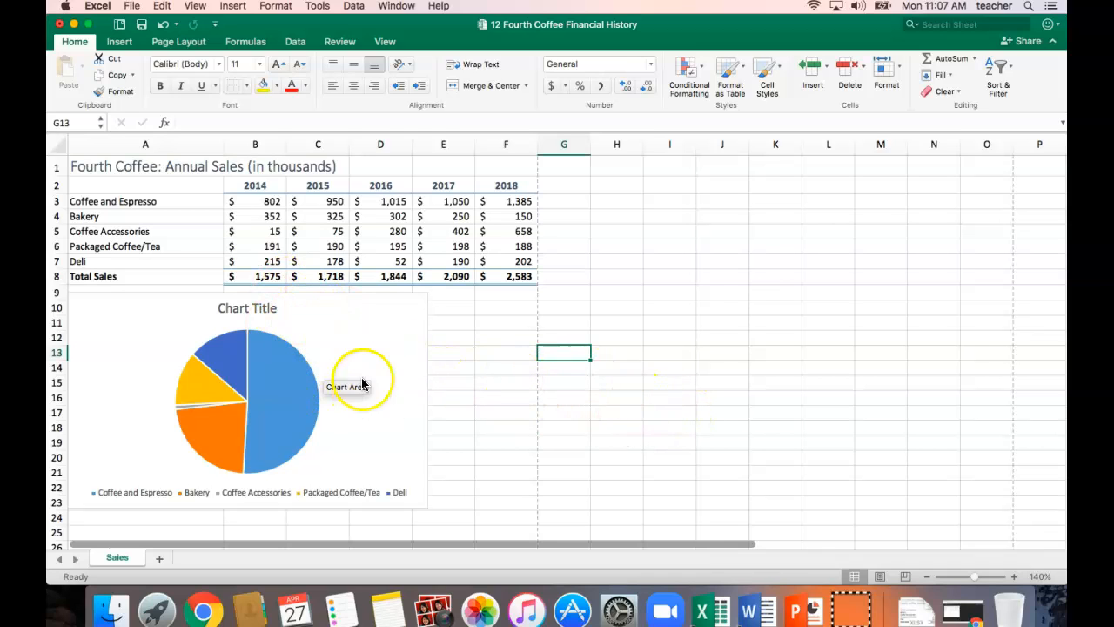
{"action": "left_click", "coordinate": [478, 355]}
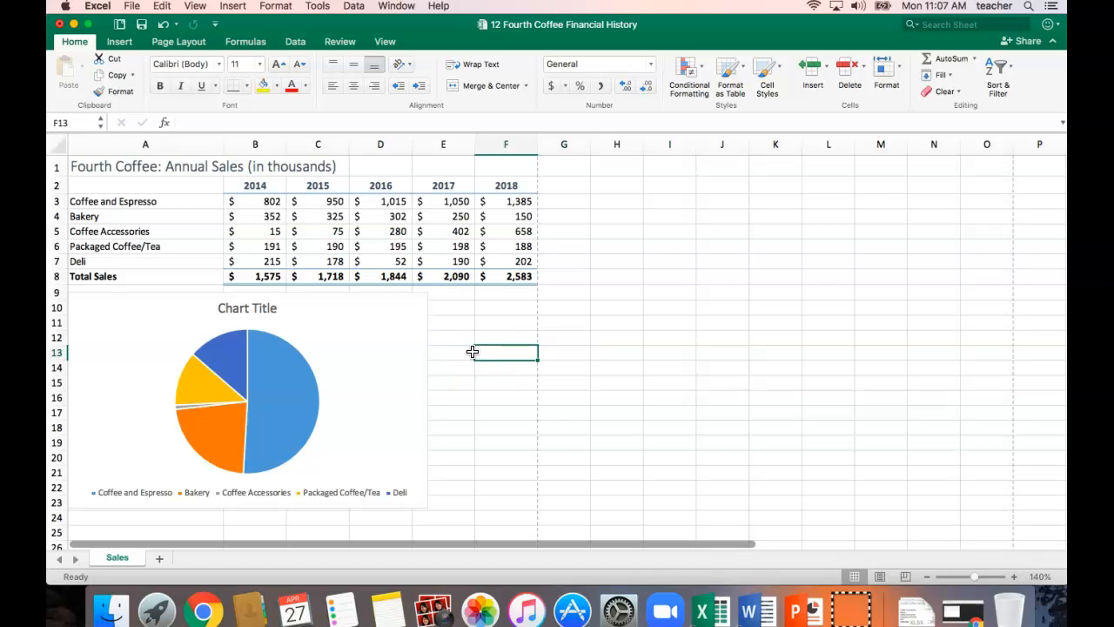
{"action": "left_click_drag", "start_coordinate": [462, 332], "coordinate": [497, 329]}
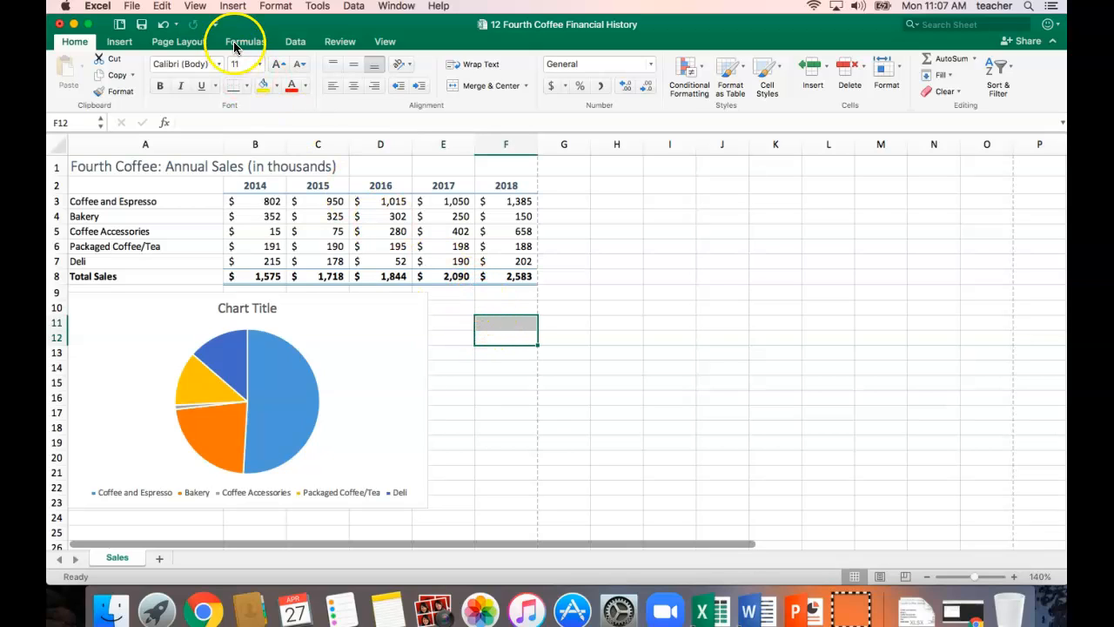
Start saving the workbook as a new file, choosing the Chapter 12 folder on the Desktop as its location.
{"action": "left_click", "coordinate": [133, 6]}
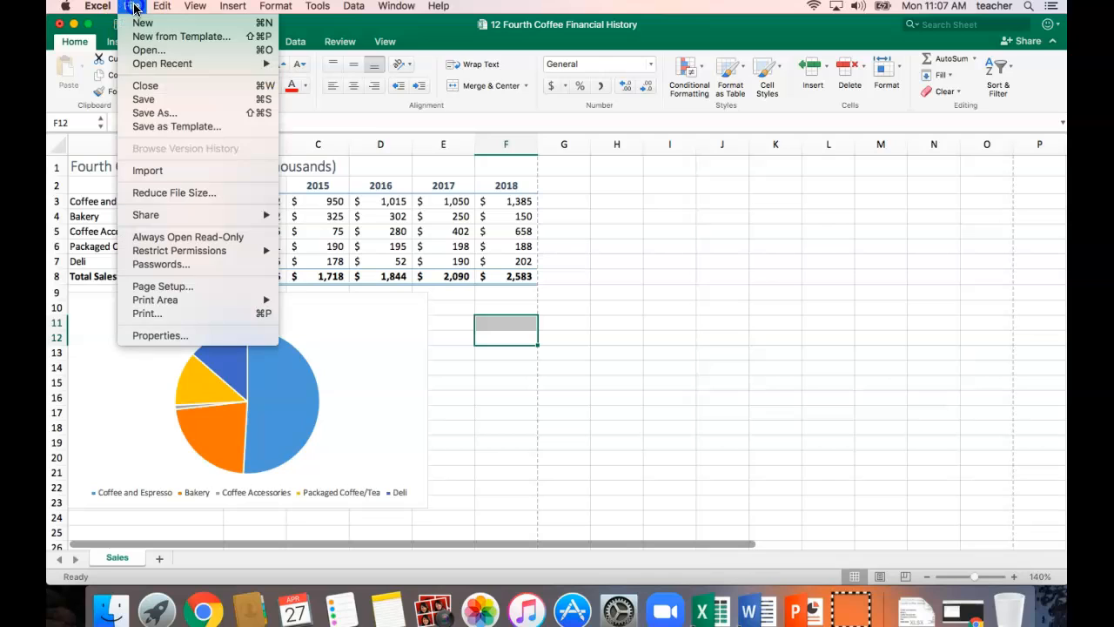
{"action": "left_click", "coordinate": [165, 115]}
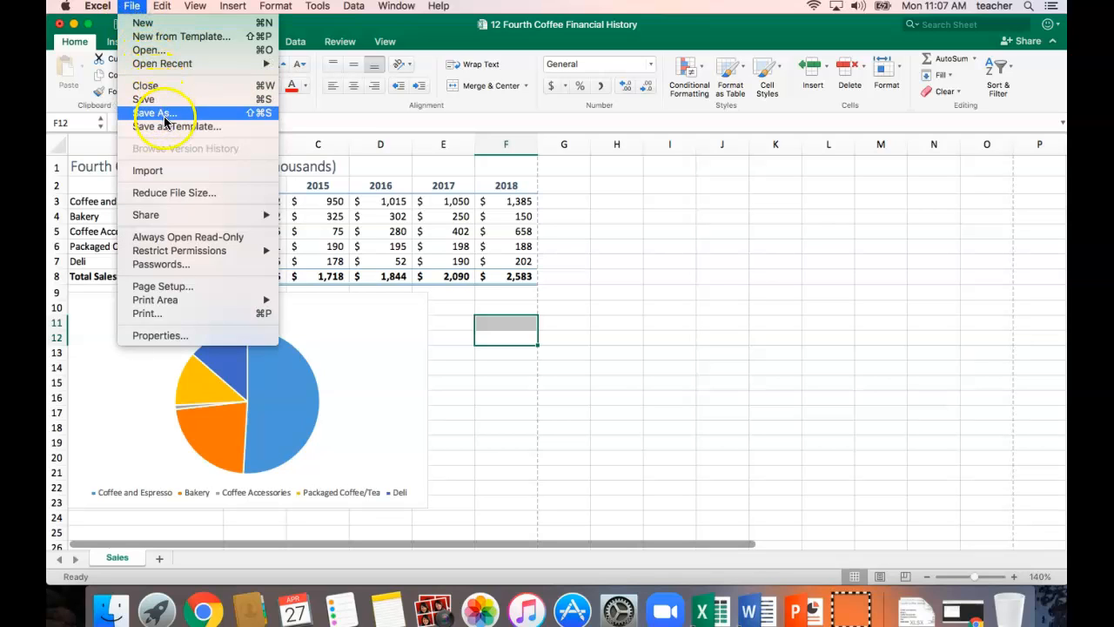
{"action": "left_click", "coordinate": [165, 117]}
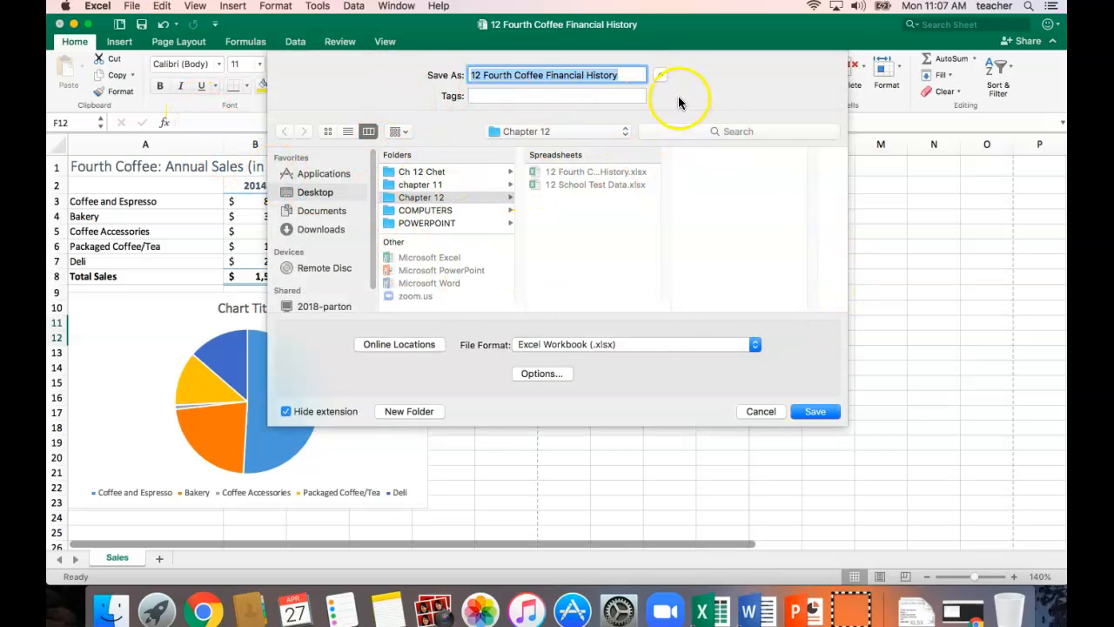
{"action": "left_click", "coordinate": [660, 77]}
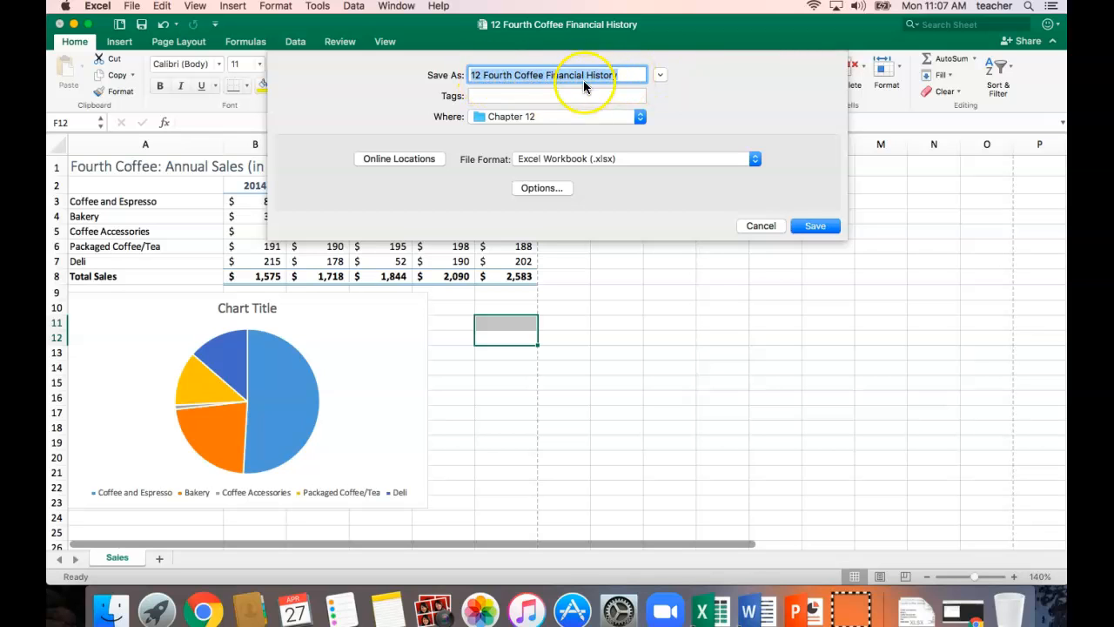
{"action": "left_click", "coordinate": [659, 75]}
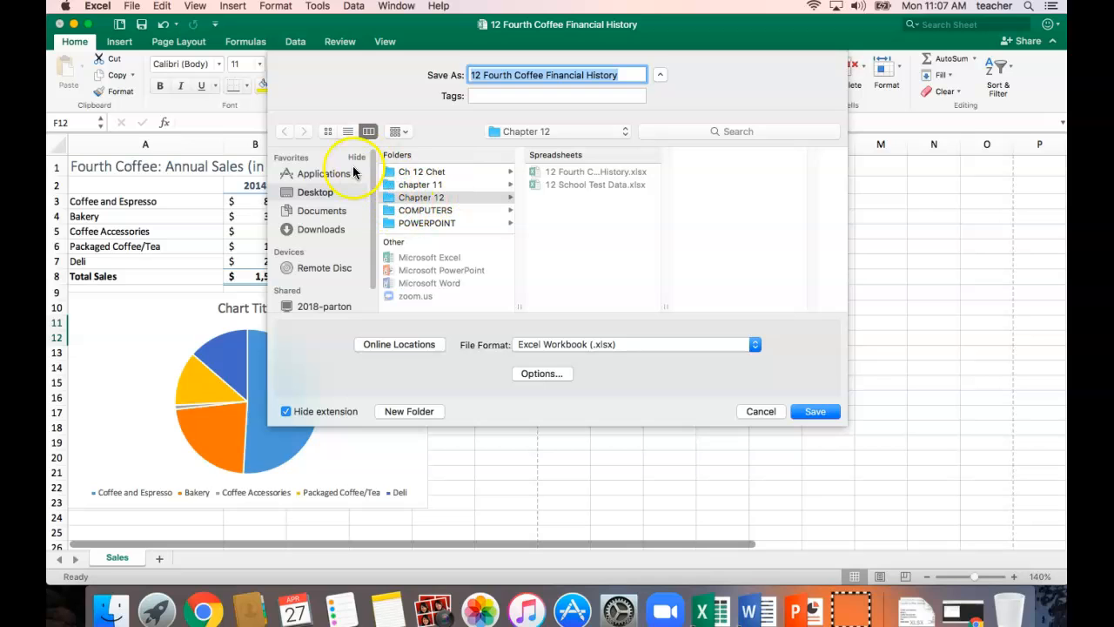
{"action": "left_click", "coordinate": [315, 193]}
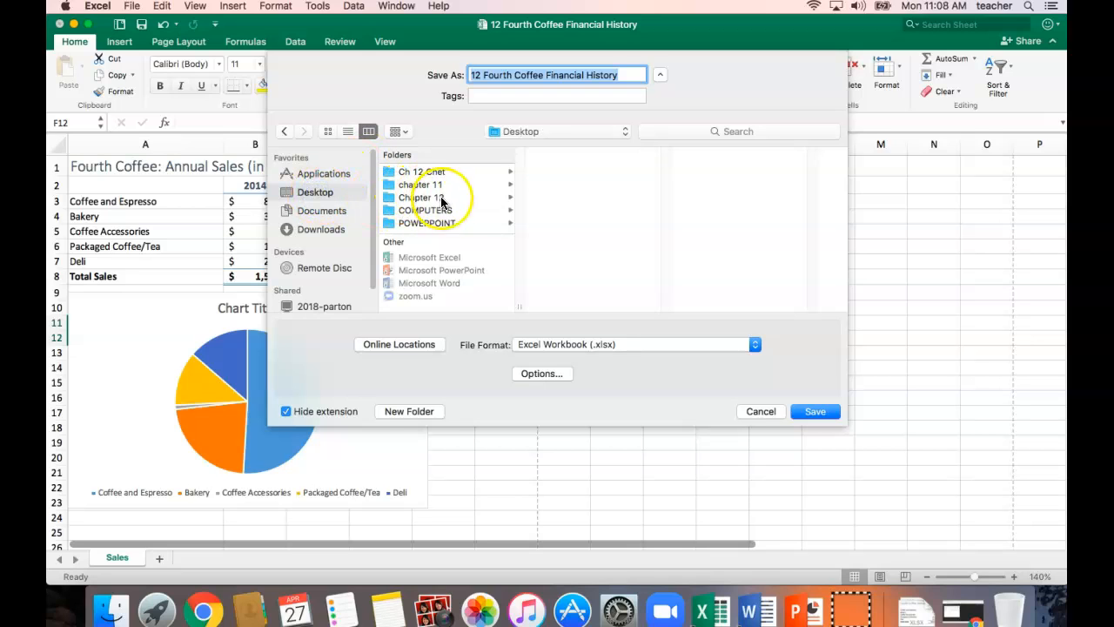
{"action": "left_click", "coordinate": [414, 199]}
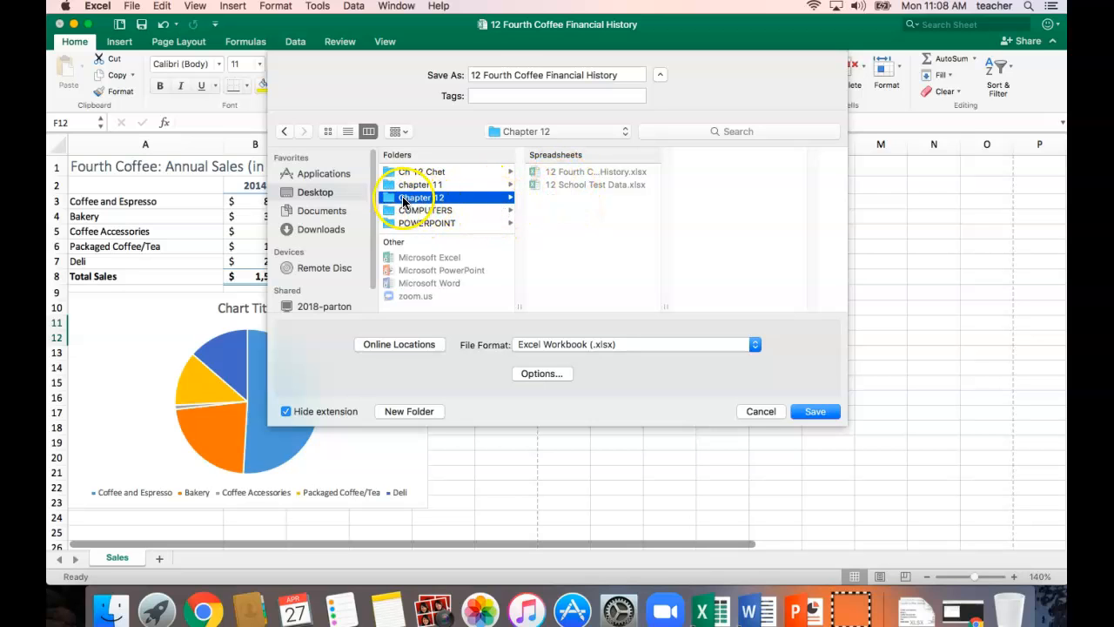
{"action": "left_click", "coordinate": [317, 194]}
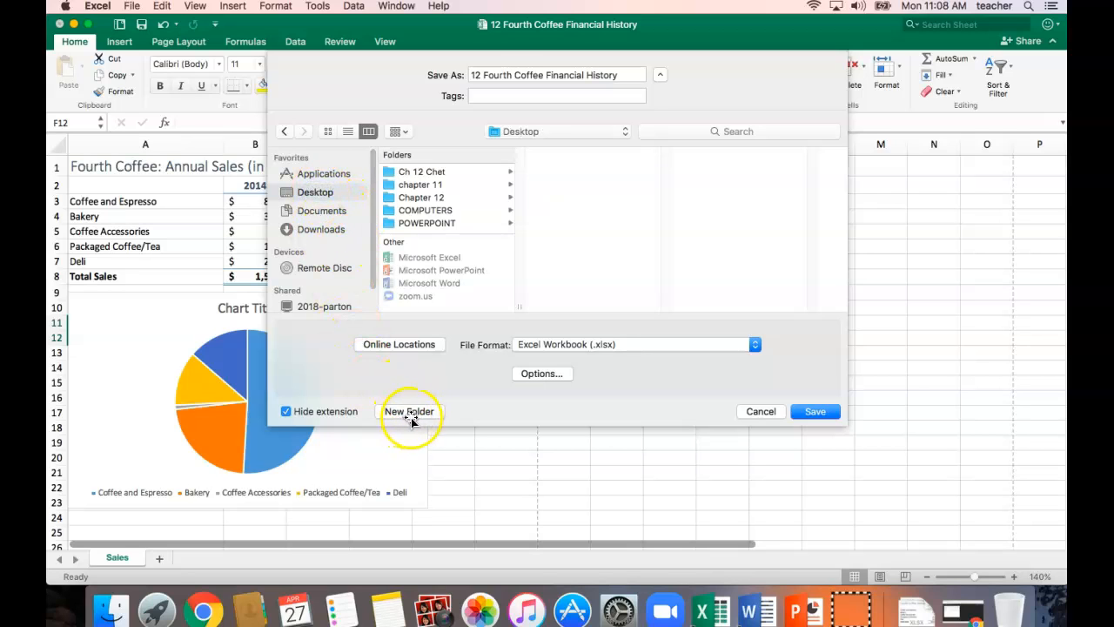
{"action": "left_click", "coordinate": [422, 200]}
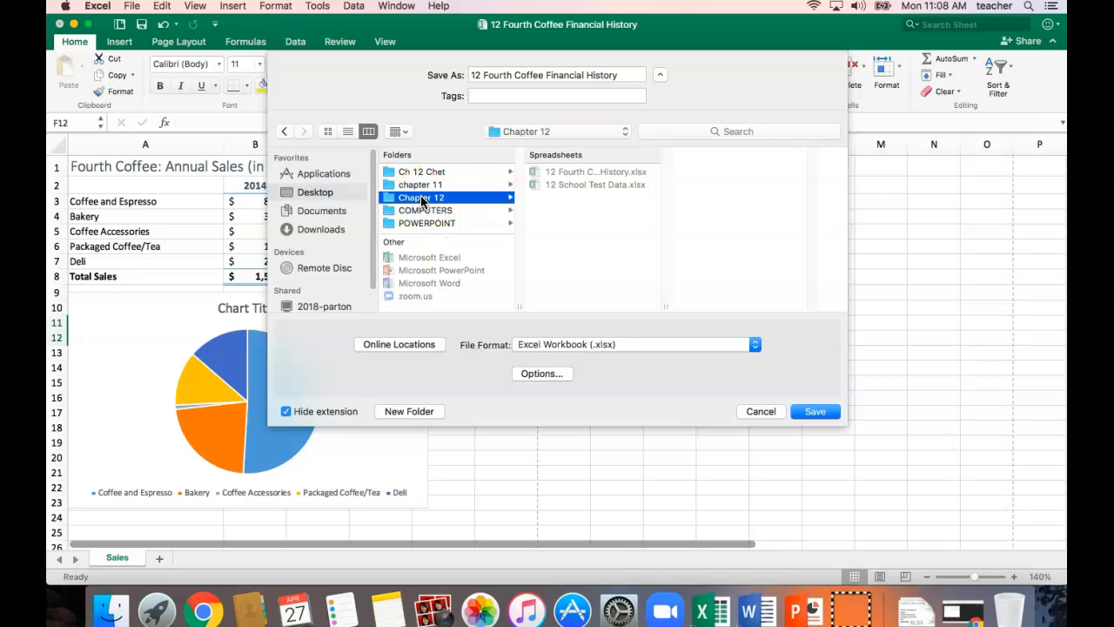
Name the copy with HOUR, the teacher's surname and 12 CHARTS SOLUTION, and save it as an Excel workbook.
{"action": "left_click", "coordinate": [504, 75]}
{"action": "left_click_drag", "start_coordinate": [641, 75], "coordinate": [464, 69]}
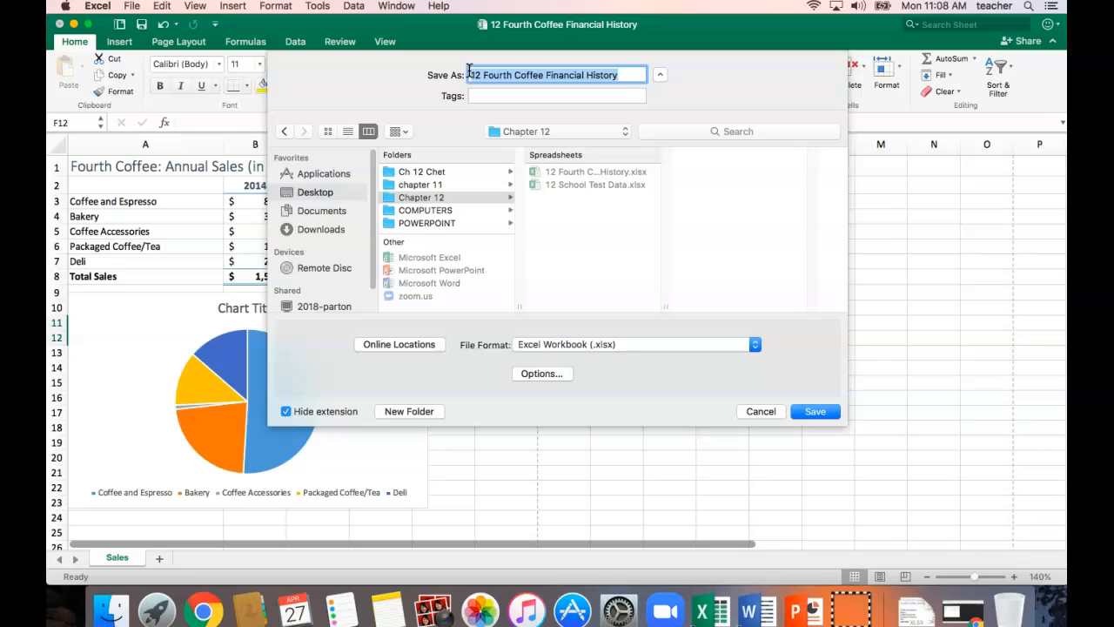
{"action": "type", "text": "Four"}
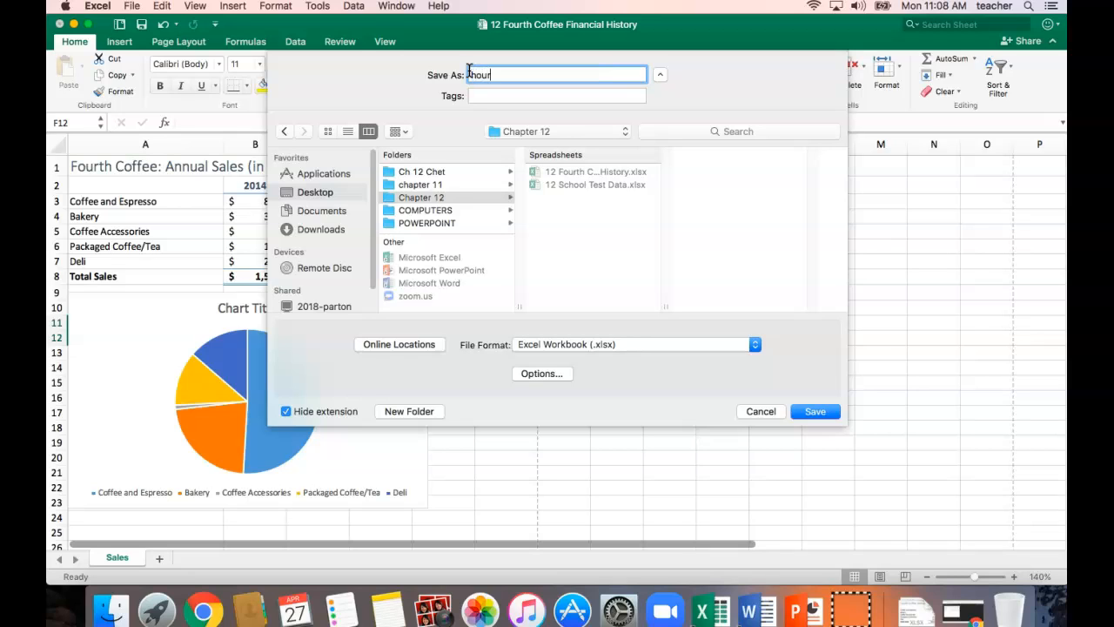
{"action": "key", "text": "BackSpace"}
{"action": "type", "text": "CHARTS SOLUTION"}
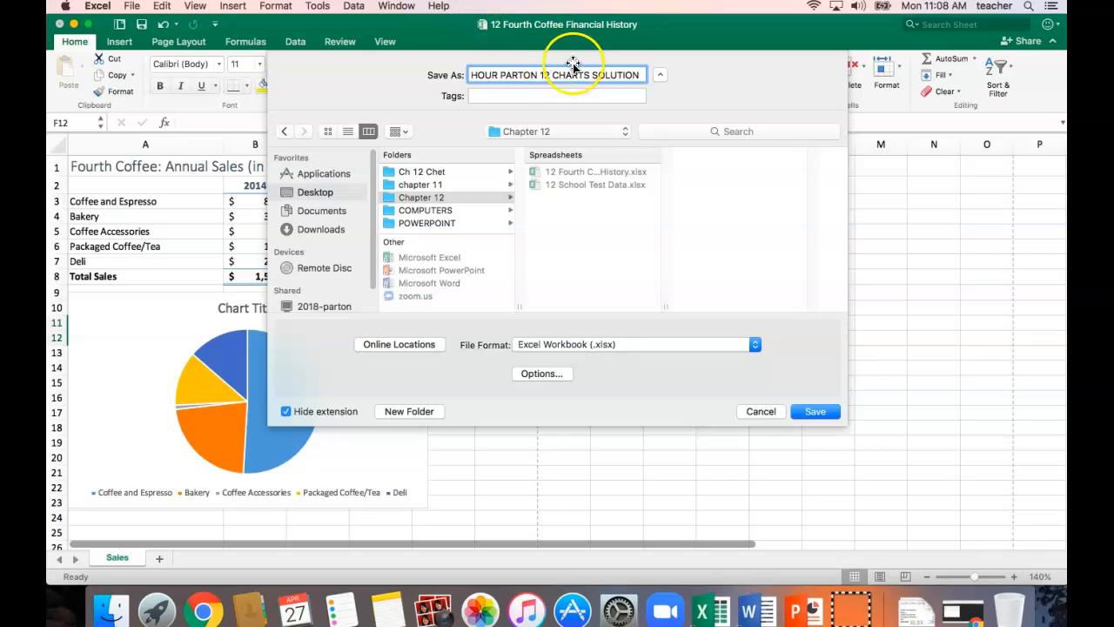
{"action": "left_click", "coordinate": [815, 411]}
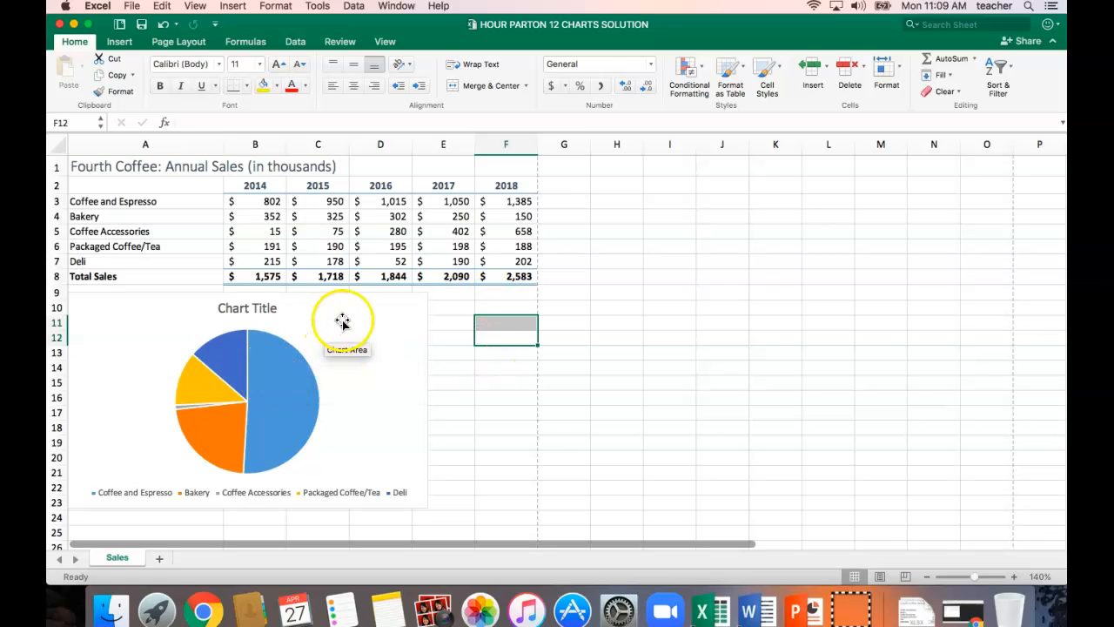
Move the pie chart to a new chart sheet named 2014 PIE, deselect it and save the workbook.
{"action": "left_click", "coordinate": [411, 311]}
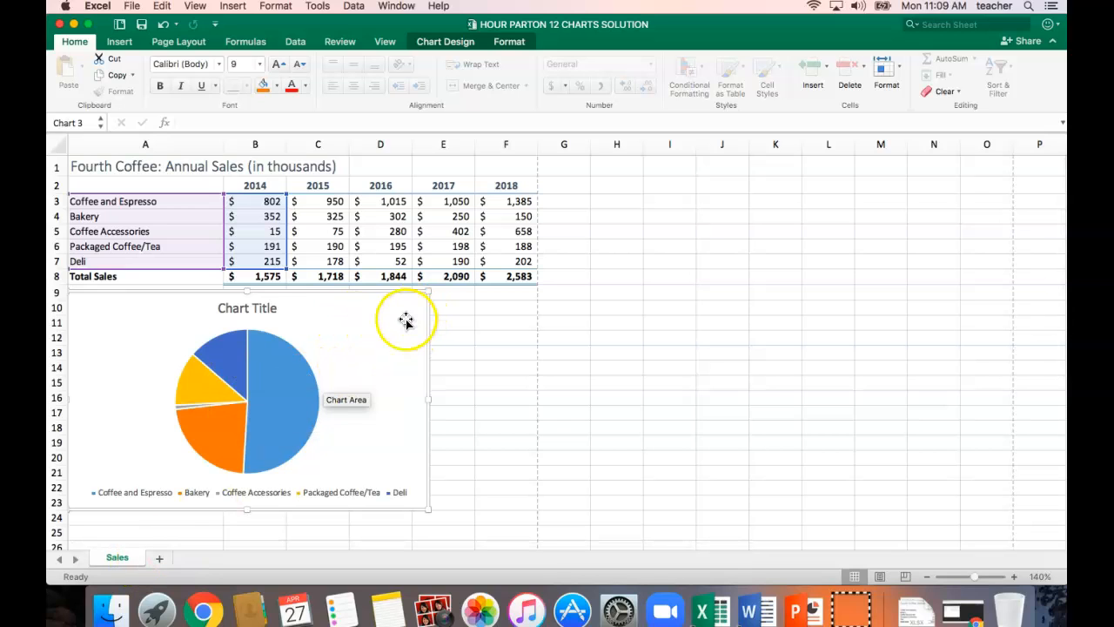
{"action": "left_click", "coordinate": [446, 44]}
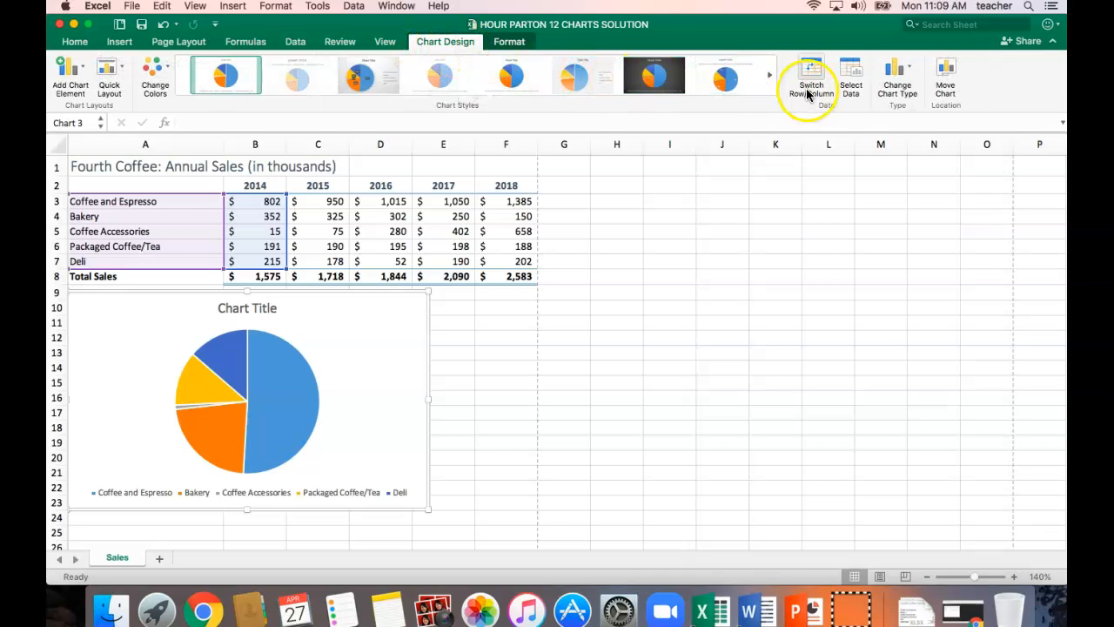
{"action": "left_click", "coordinate": [943, 83]}
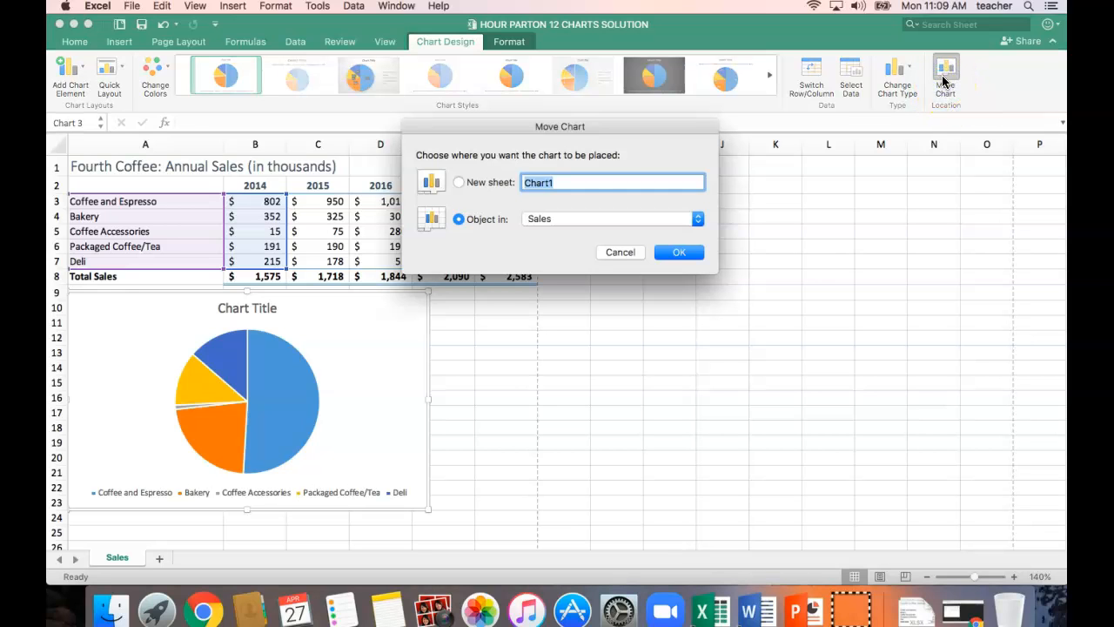
{"action": "left_click", "coordinate": [459, 183]}
{"action": "type", "text": "2014 PIE"}
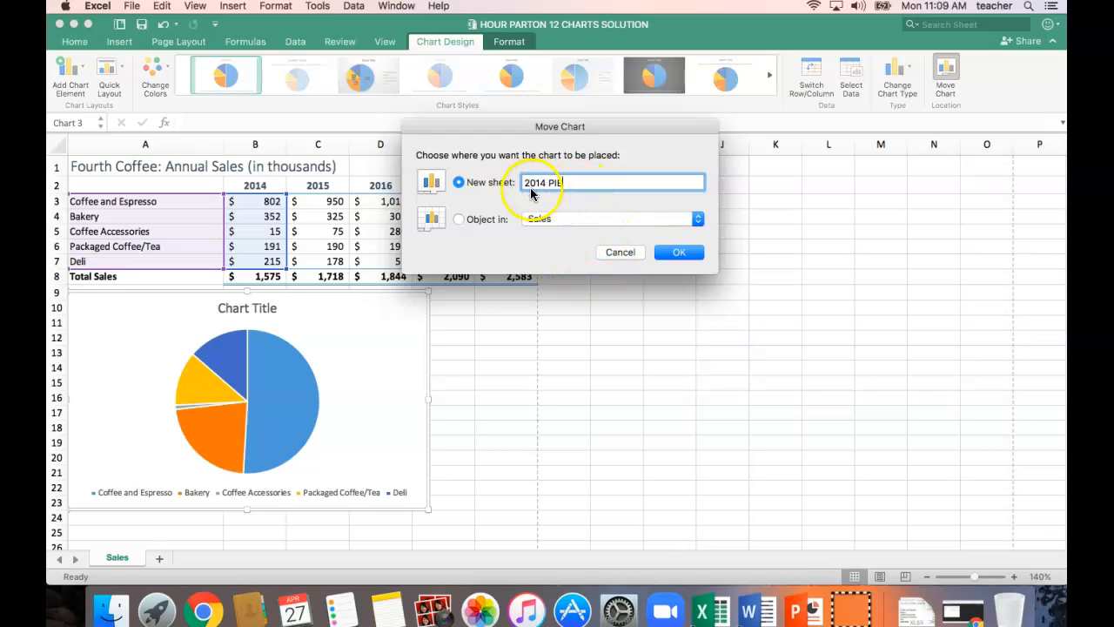
{"action": "left_click", "coordinate": [670, 253]}
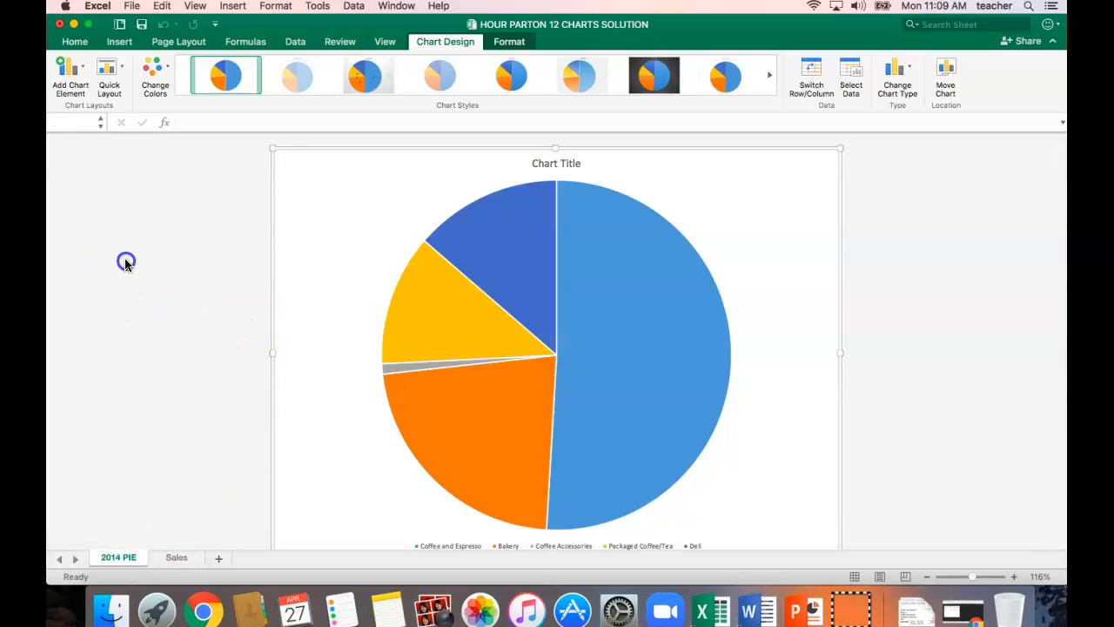
{"action": "left_click", "coordinate": [251, 214]}
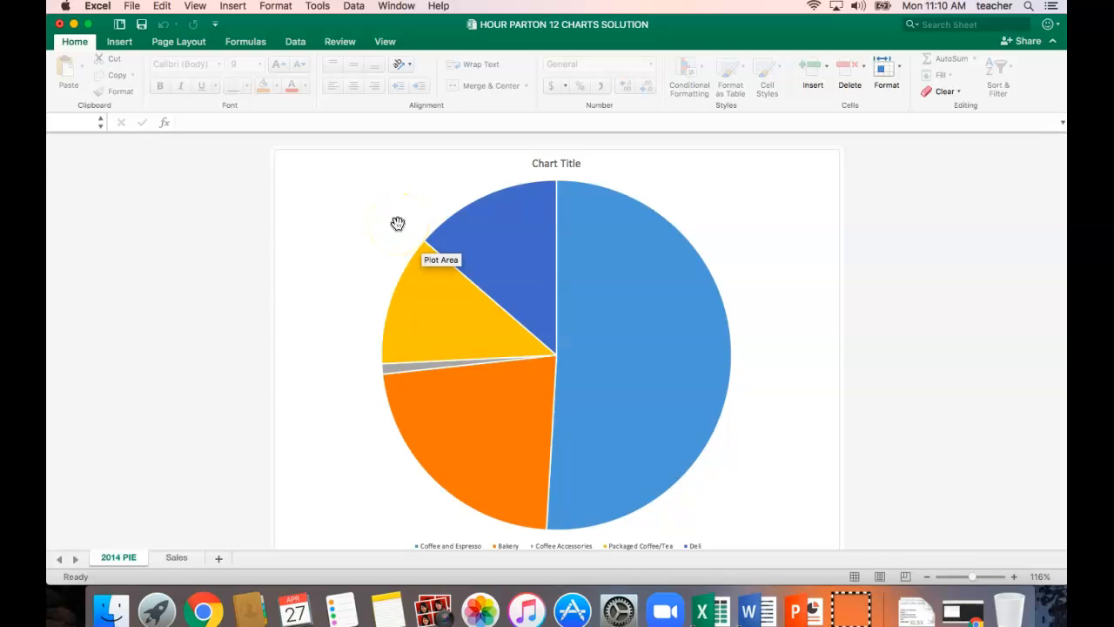
{"action": "left_click", "coordinate": [143, 26]}
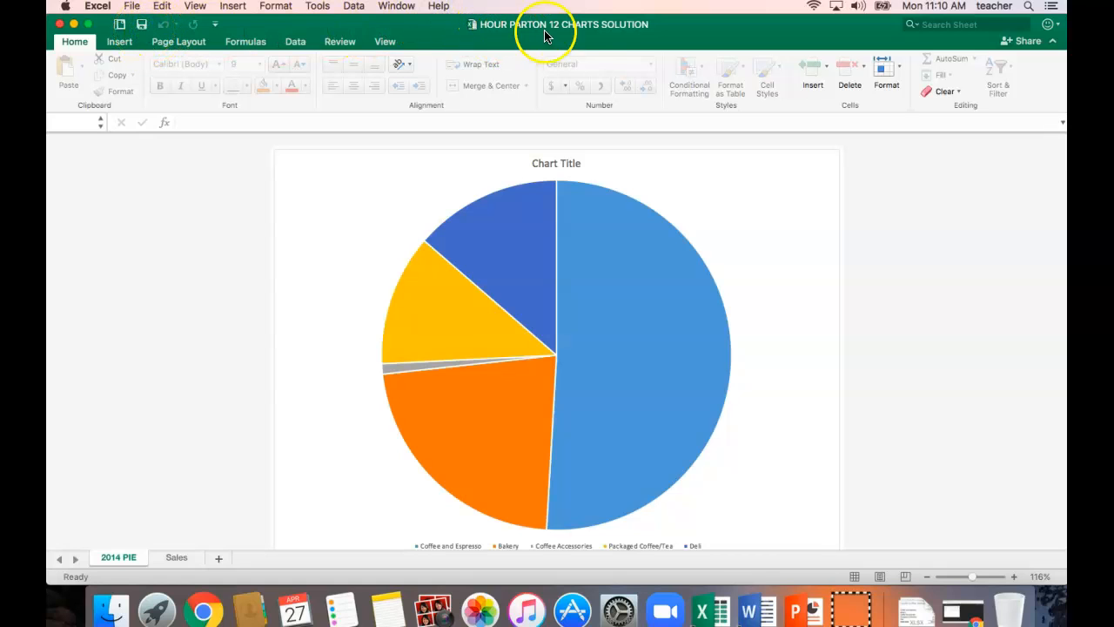